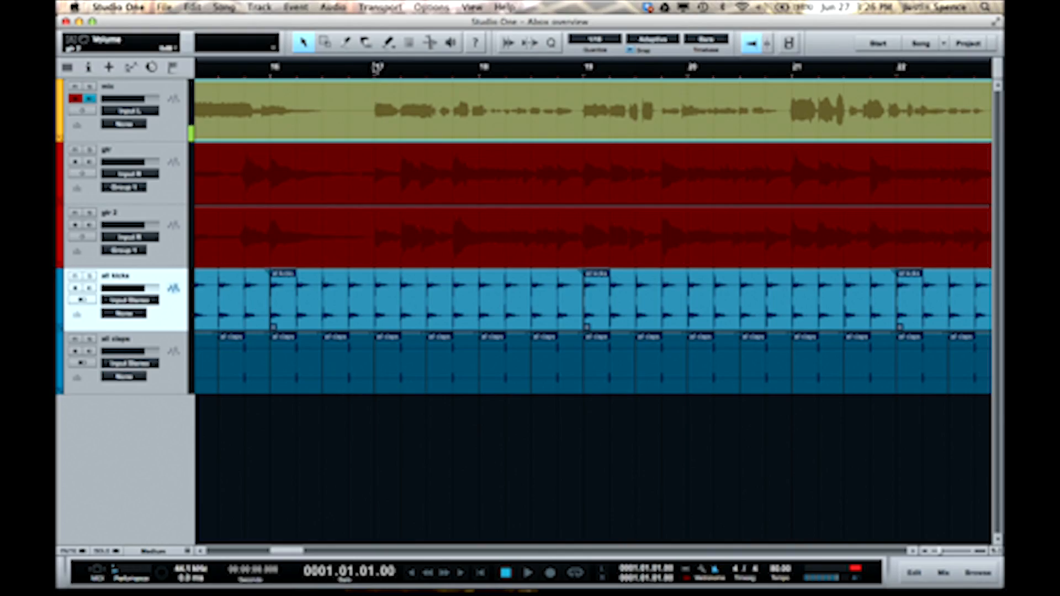
- Place the playhead at bar 17, loop bars 17 to 19 and enable Record Takes to Layers
{"action": "left_click", "coordinate": [377, 66]}
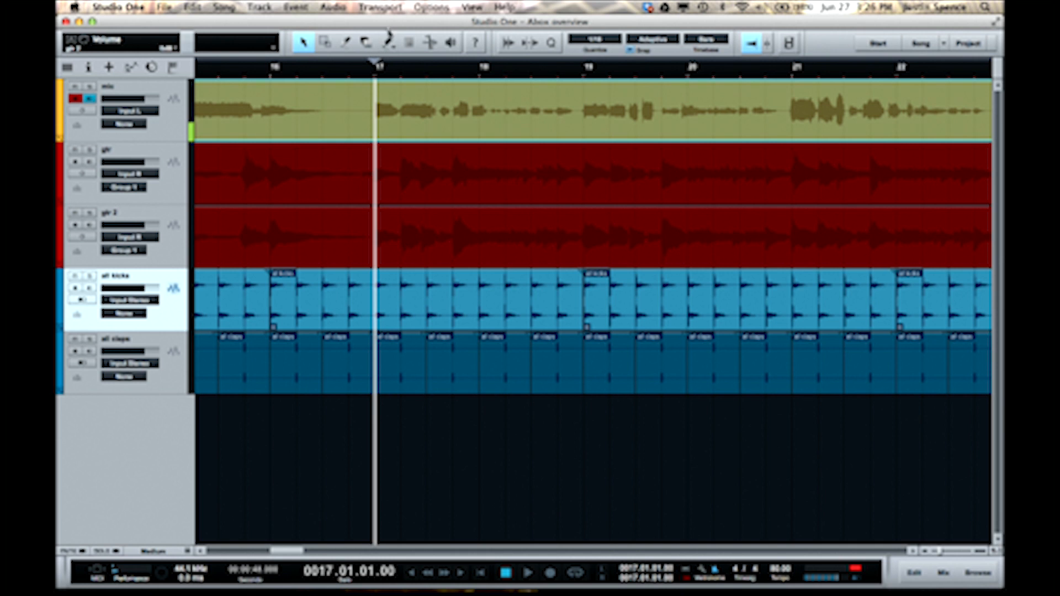
{"action": "left_click_drag", "start_coordinate": [377, 61], "coordinate": [584, 72]}
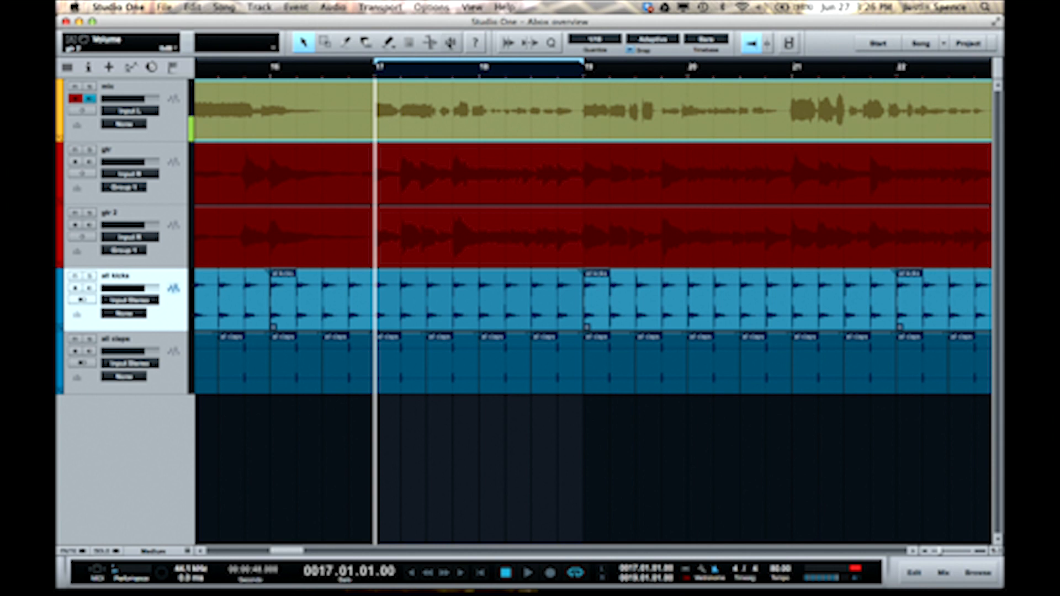
{"action": "left_click", "coordinate": [430, 7]}
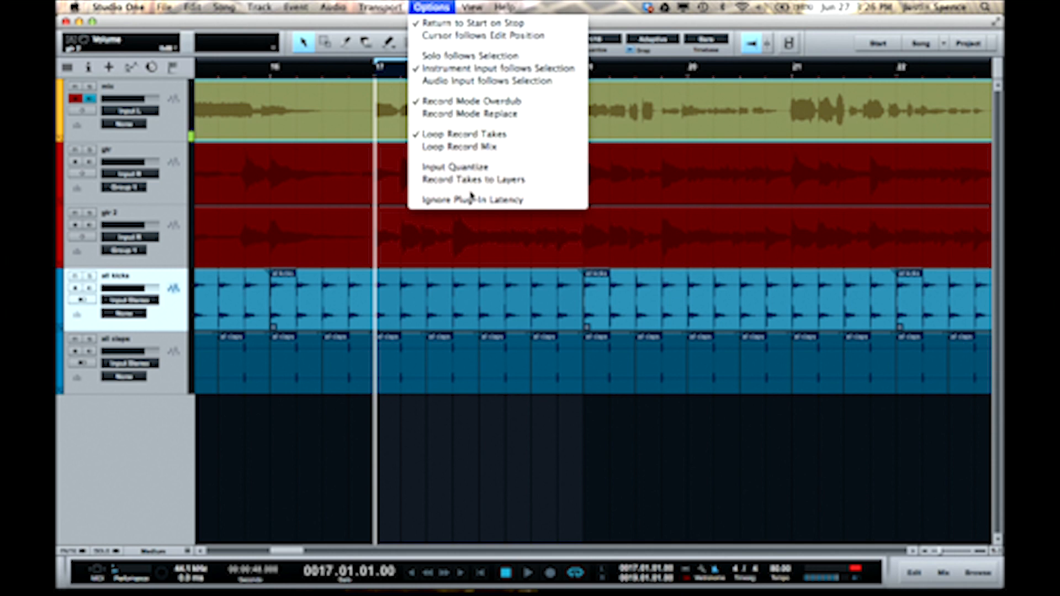
{"action": "left_click", "coordinate": [469, 181]}
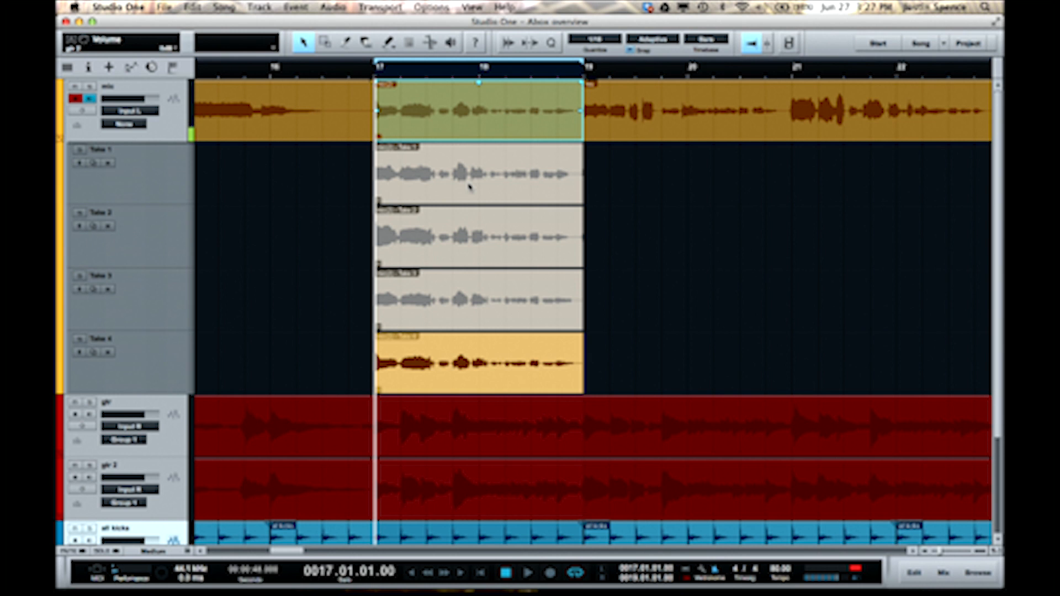
- Audition the take layers and use Take 2 for the start of the phrase, from bar 17 to beat 4
{"action": "left_click", "coordinate": [385, 176]}
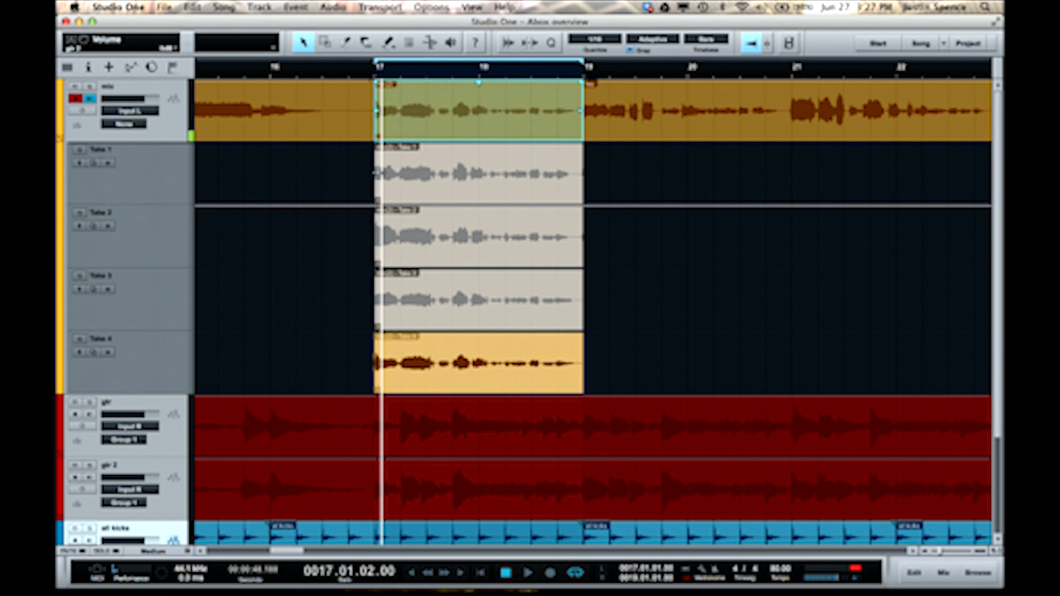
{"action": "left_click", "coordinate": [385, 176]}
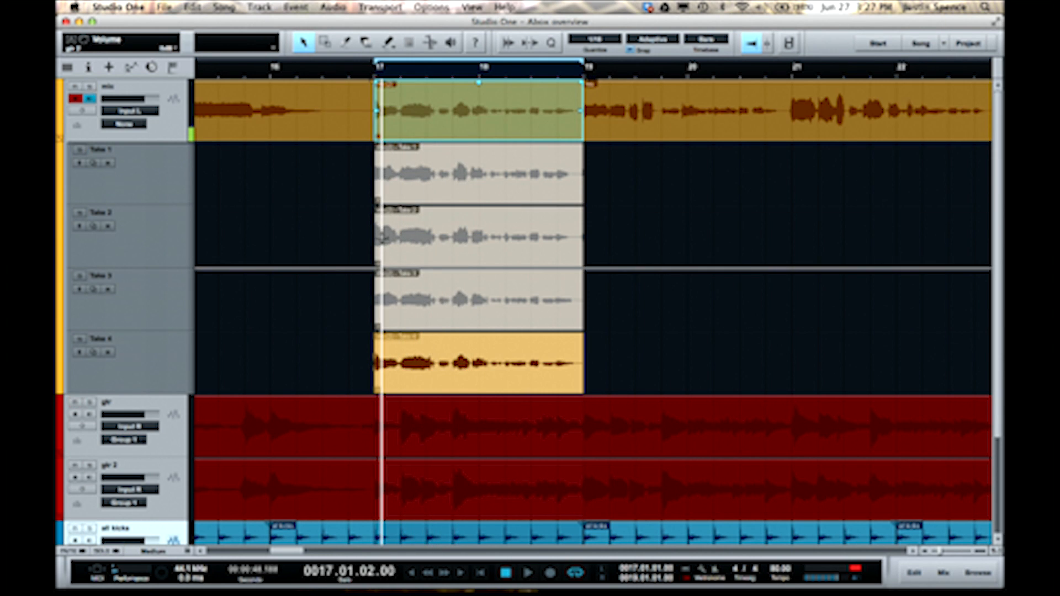
{"action": "left_click", "coordinate": [379, 244]}
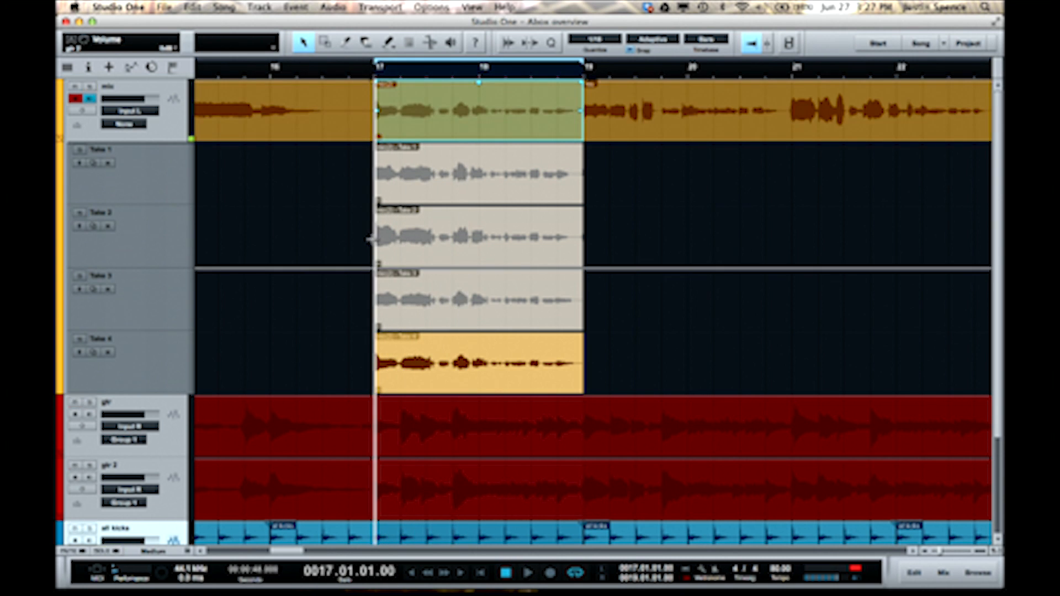
{"action": "left_click_drag", "start_coordinate": [407, 256], "coordinate": [452, 256]}
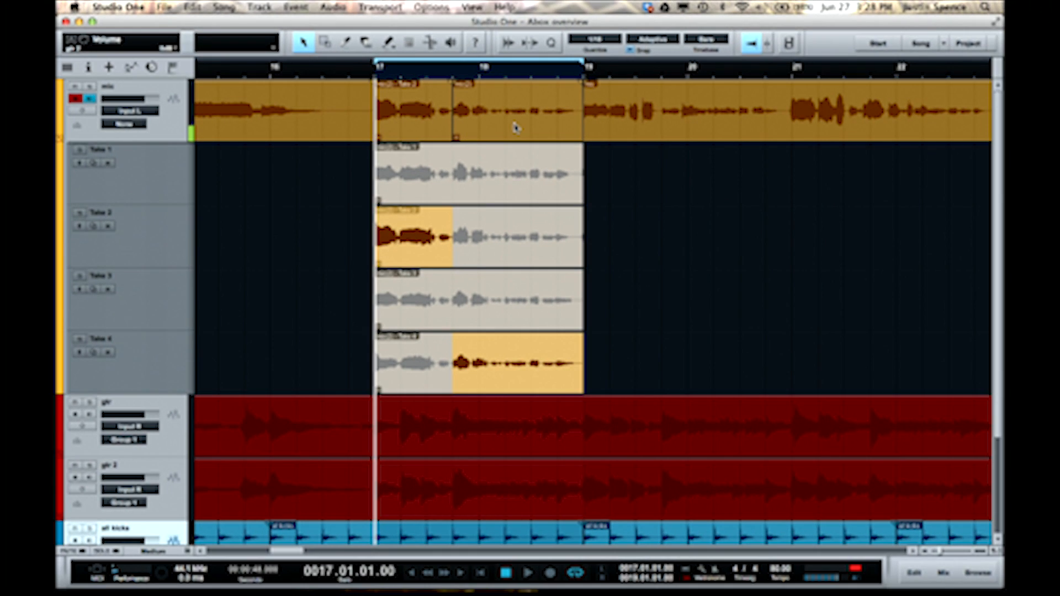
- Play back the comped vocal from bar 17 and again from just after bar 18
{"action": "key", "text": "space"}
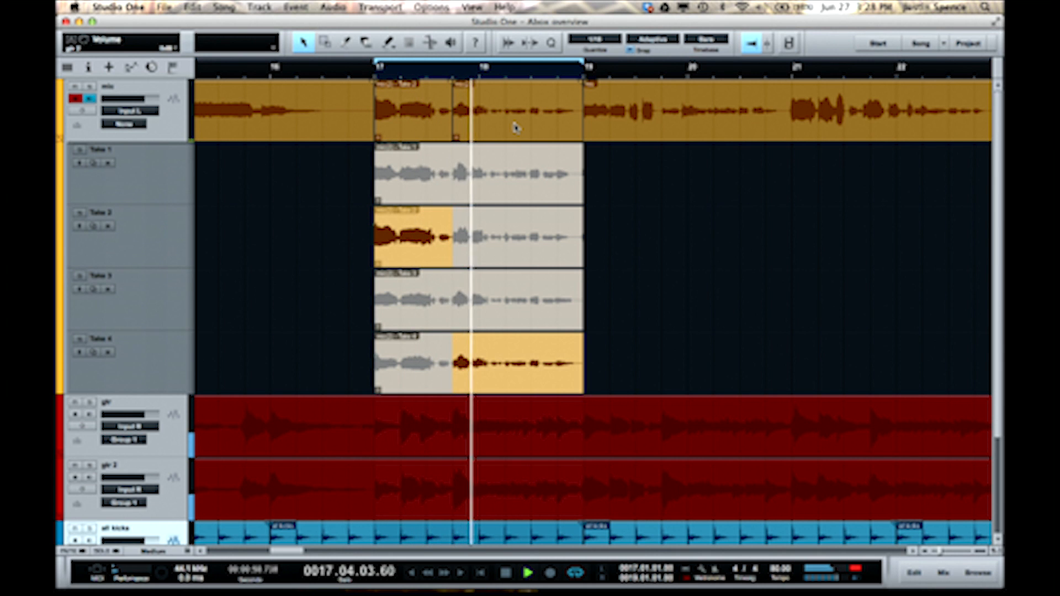
{"action": "key", "text": "space"}
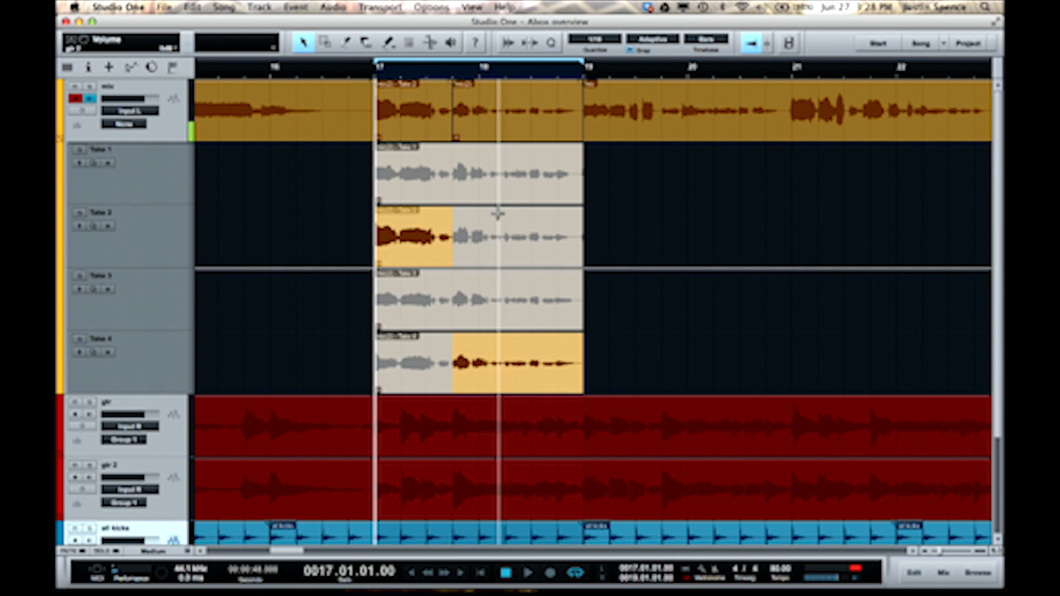
{"action": "left_click", "coordinate": [488, 71]}
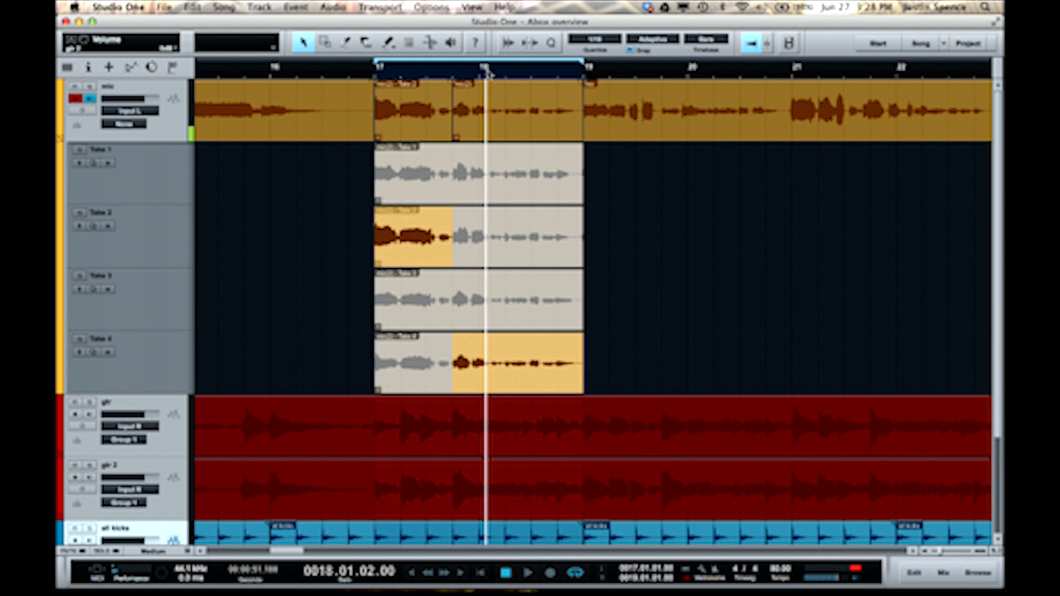
{"action": "key", "text": "space"}
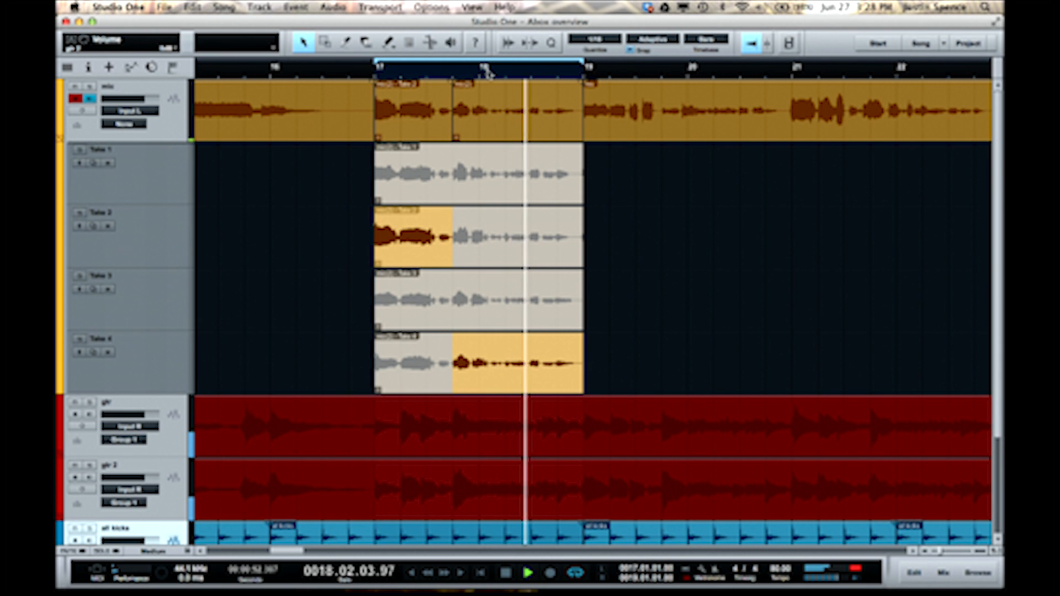
{"action": "key", "text": "space"}
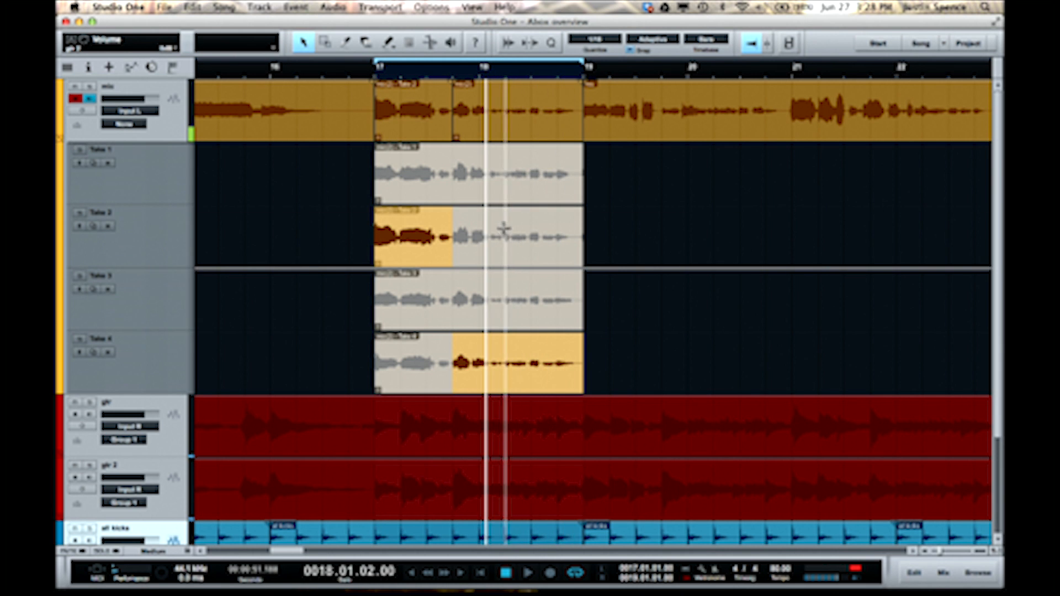
- Use Take 1 for the end of the vocal phrase, from just after bar 18 to bar 19
{"action": "right_click", "coordinate": [484, 240]}
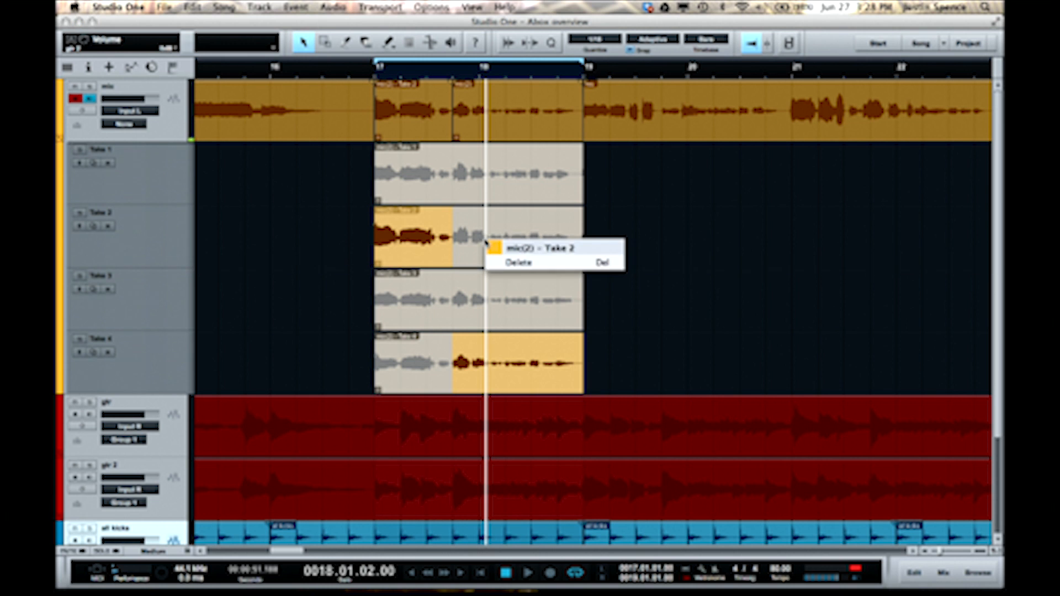
{"action": "left_click", "coordinate": [491, 215]}
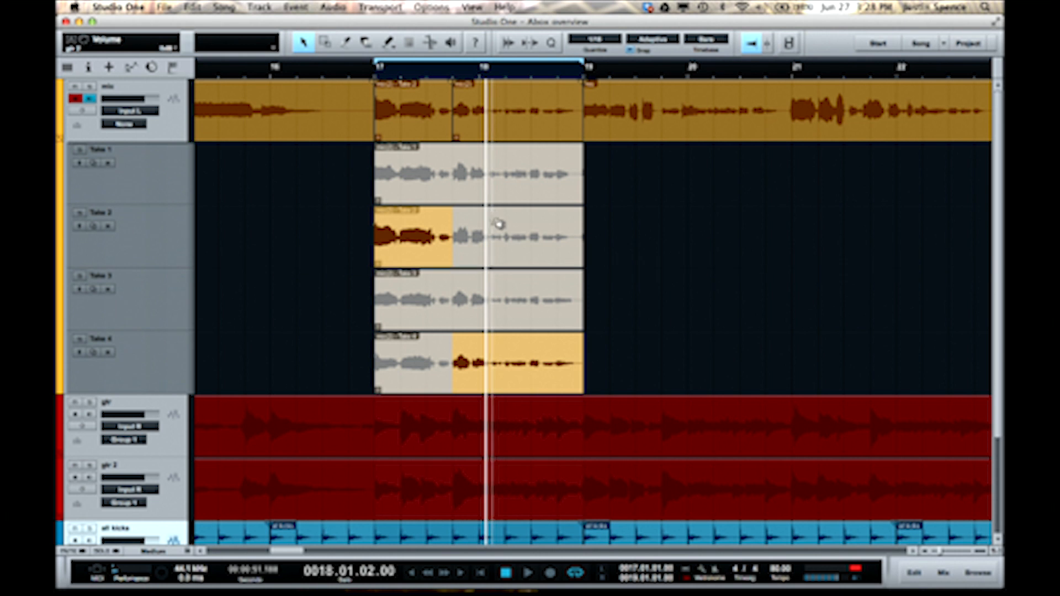
{"action": "left_click", "coordinate": [491, 230], "text": "alt"}
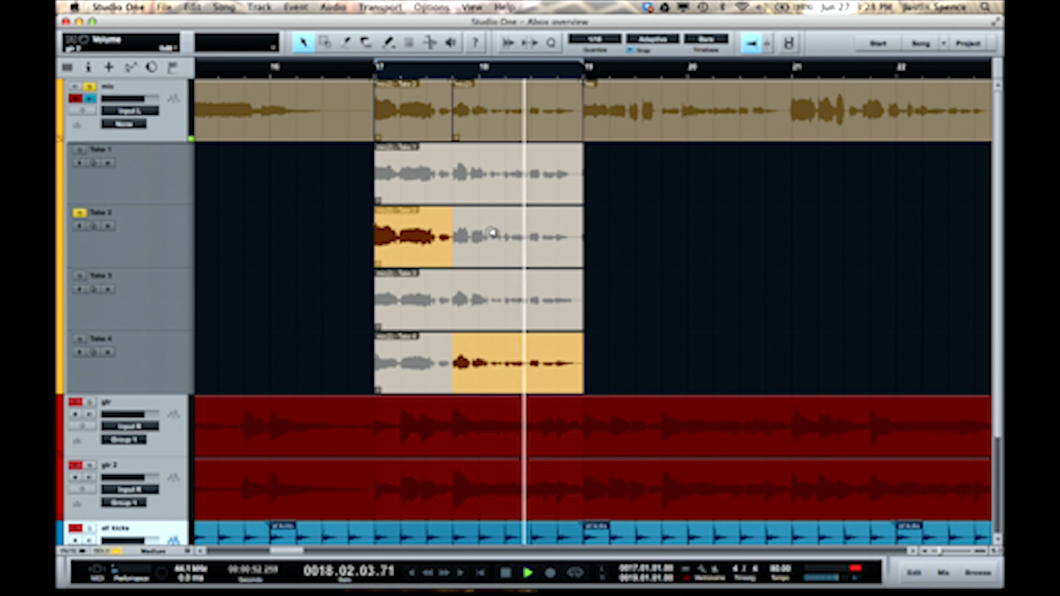
{"action": "left_click", "coordinate": [490, 178], "text": "alt"}
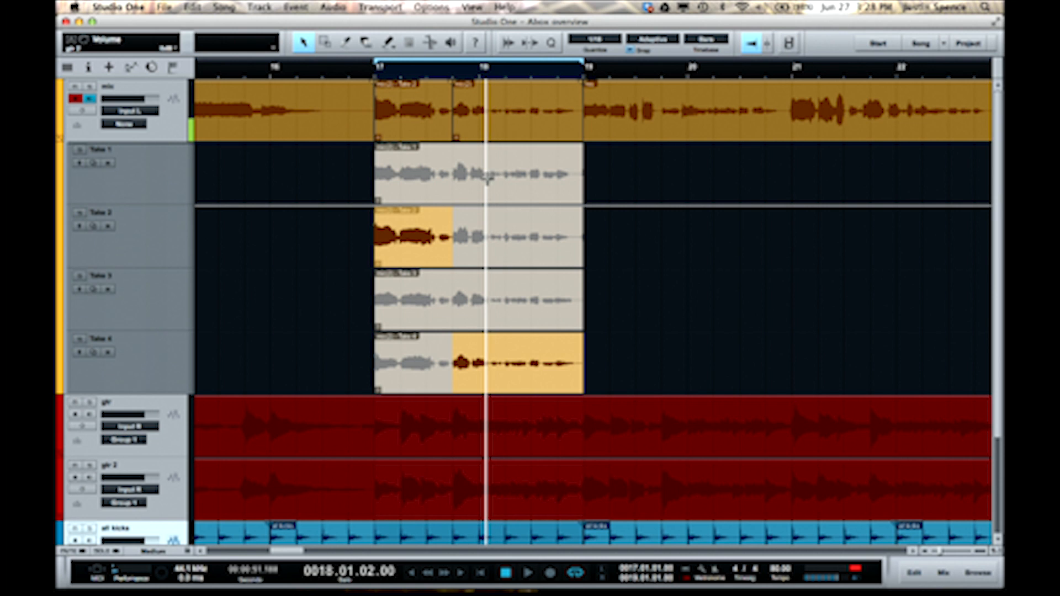
{"action": "left_click_drag", "start_coordinate": [506, 178], "coordinate": [581, 177]}
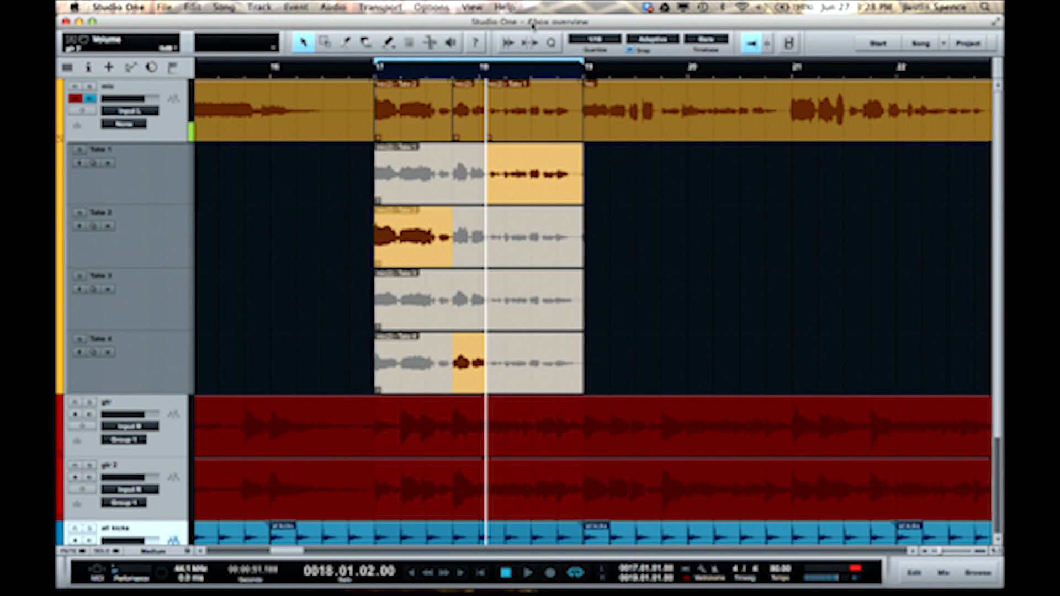
- Play the finished comp from bar 17 and solo the mic track to check the joins
{"action": "left_click", "coordinate": [374, 75]}
{"action": "key", "text": "space"}
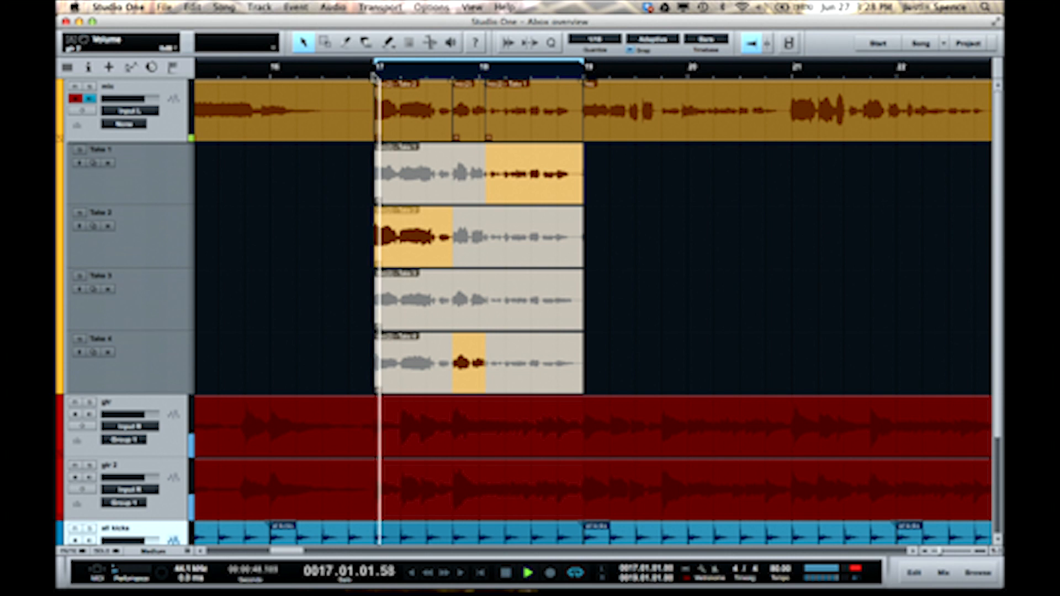
{"action": "left_click", "coordinate": [89, 87]}
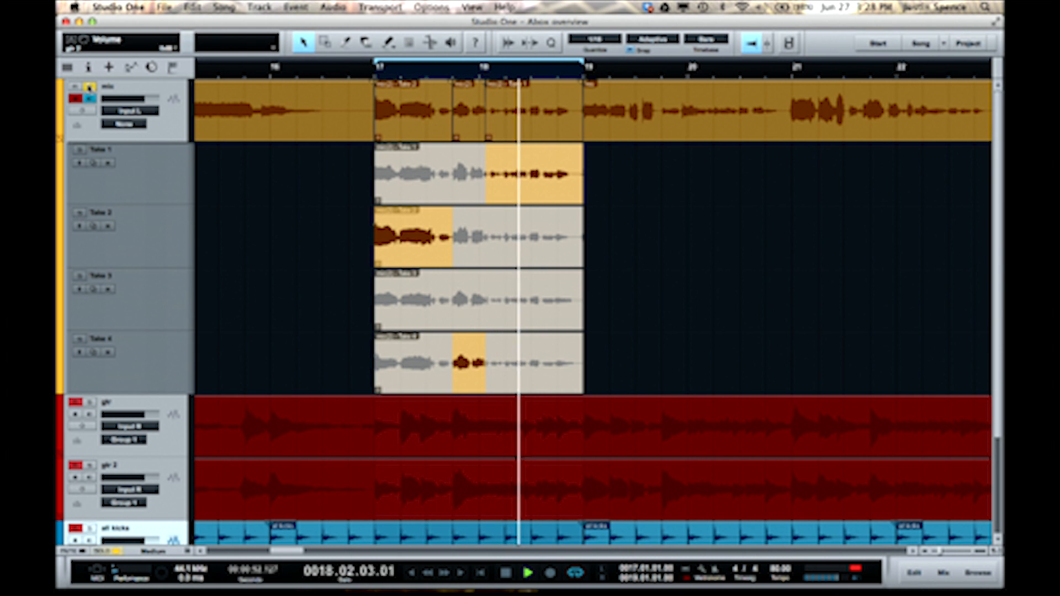
{"action": "key", "text": "space"}
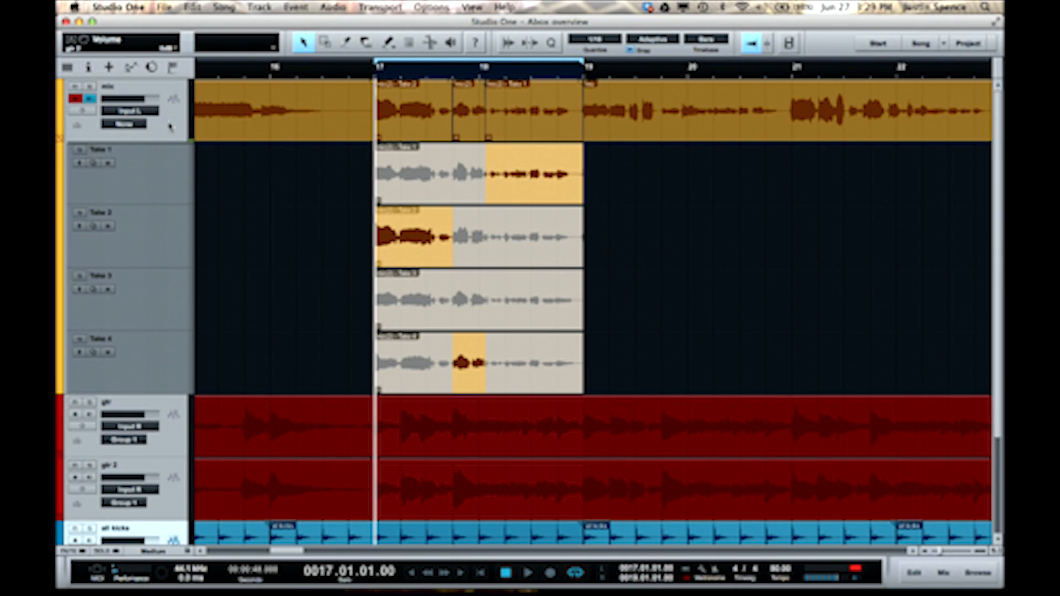
- Collapse all tracks to hide the take layers of the mic track
{"action": "right_click", "coordinate": [173, 127]}
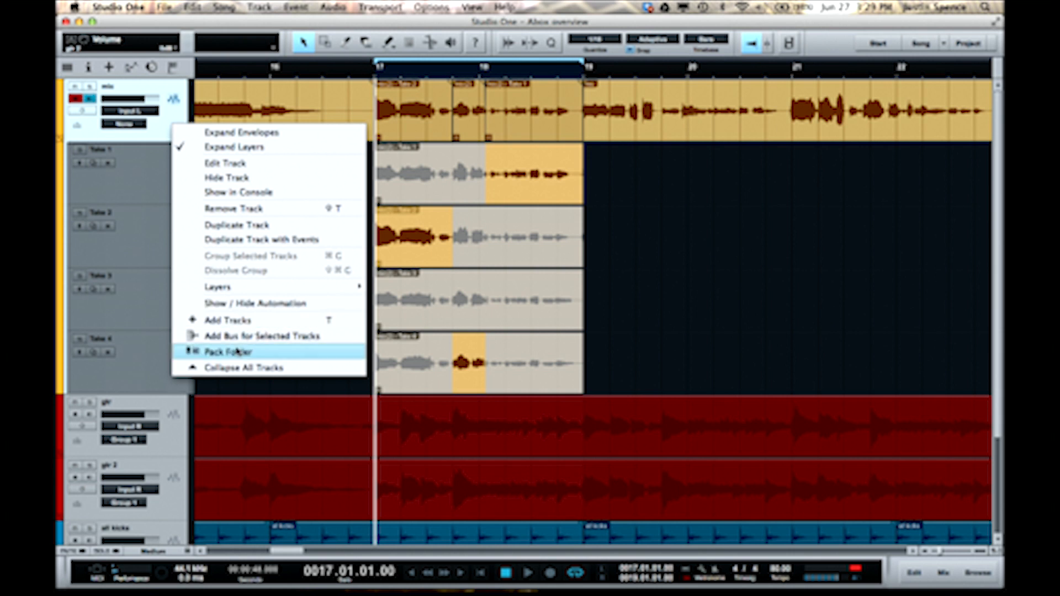
{"action": "left_click", "coordinate": [241, 368]}
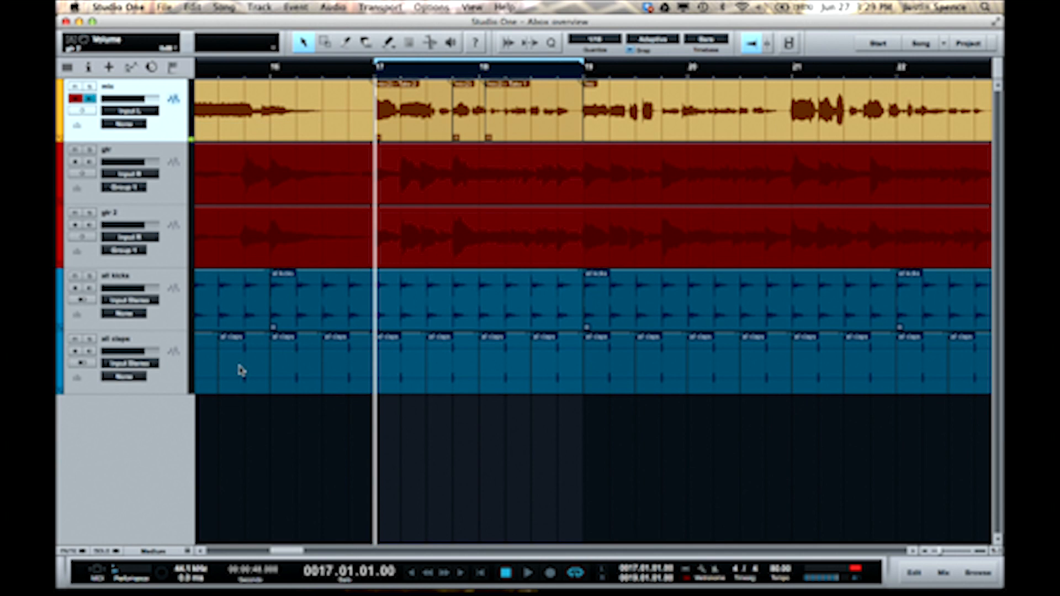
- Try duplicating the all claps track without its events and undo the duplication
{"action": "left_click", "coordinate": [177, 387]}
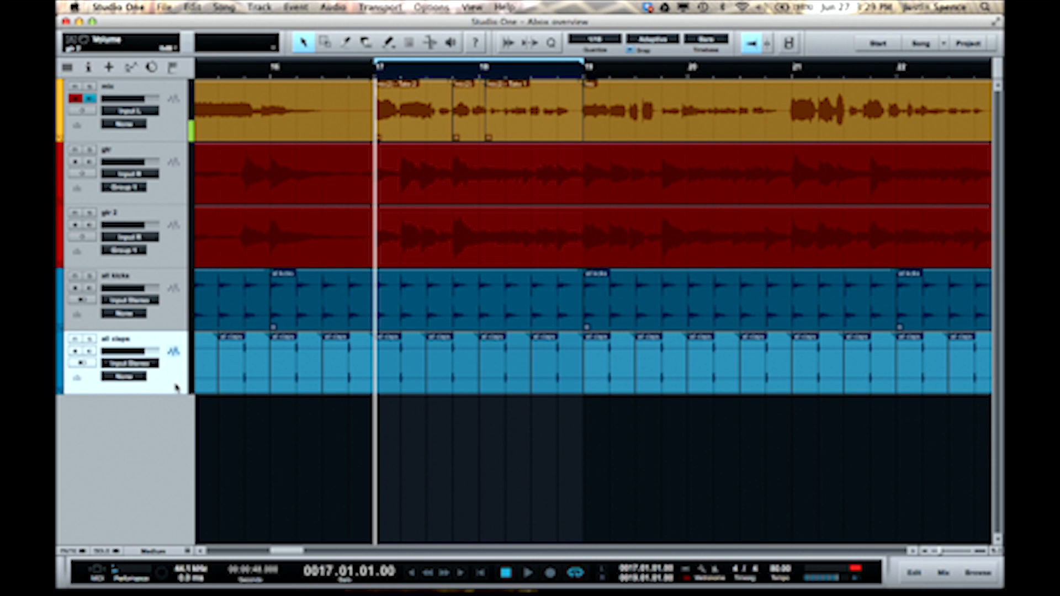
{"action": "right_click", "coordinate": [176, 387]}
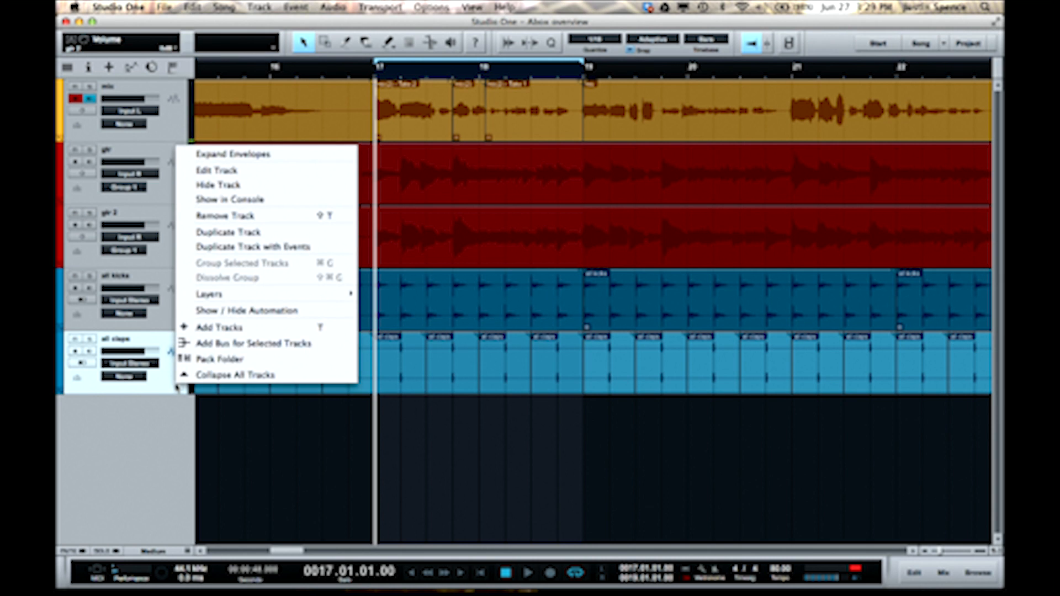
{"action": "left_click", "coordinate": [226, 233]}
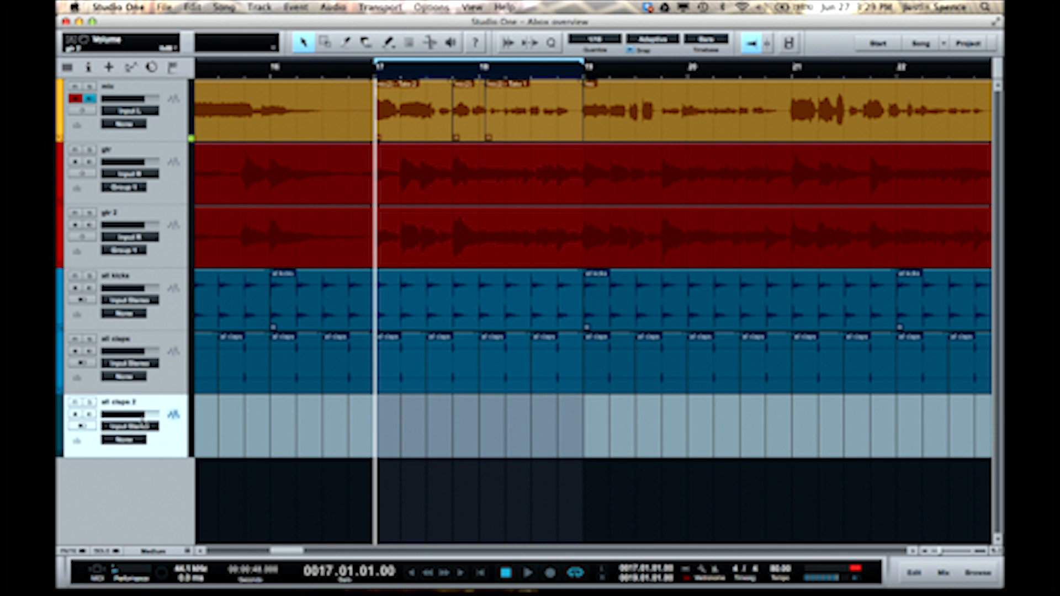
{"action": "key", "text": "super+z"}
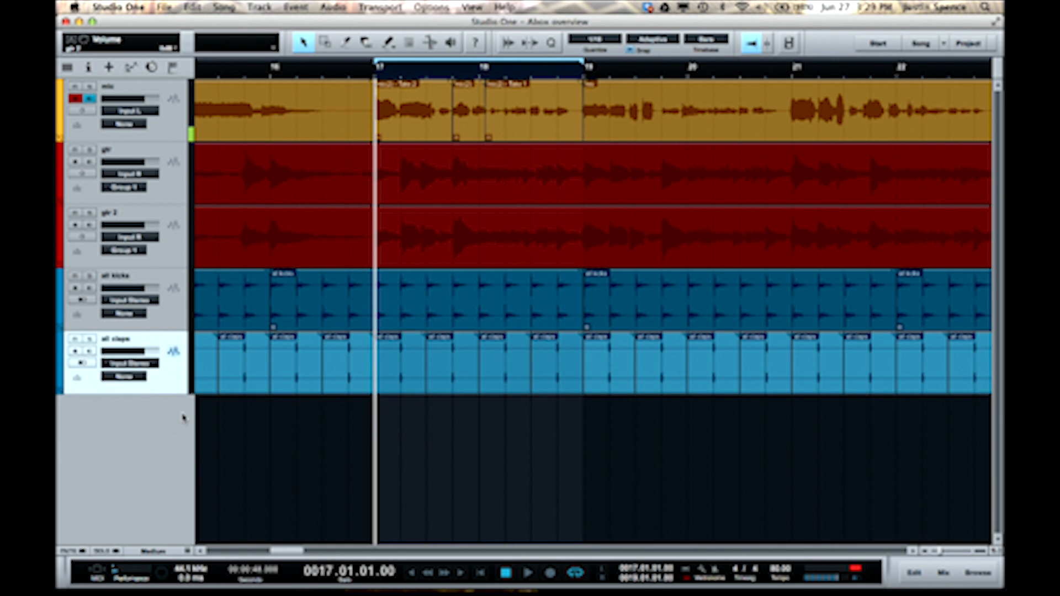
- Add one mono audio track named bass, coloured purple, with Input R as its input
{"action": "double_click", "coordinate": [182, 422]}
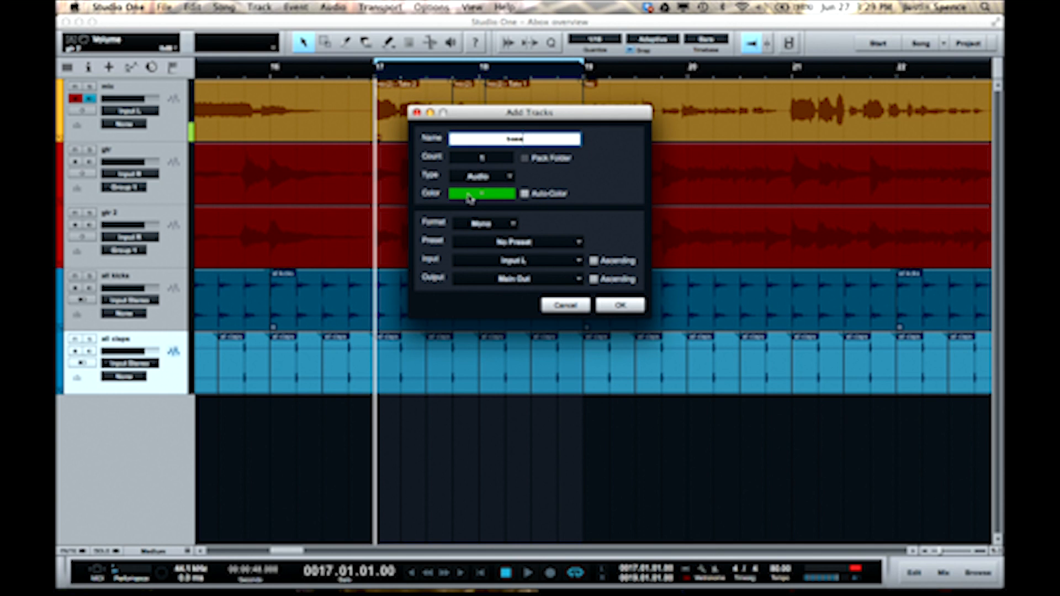
{"action": "left_click", "coordinate": [470, 196]}
{"action": "left_click", "coordinate": [519, 317]}
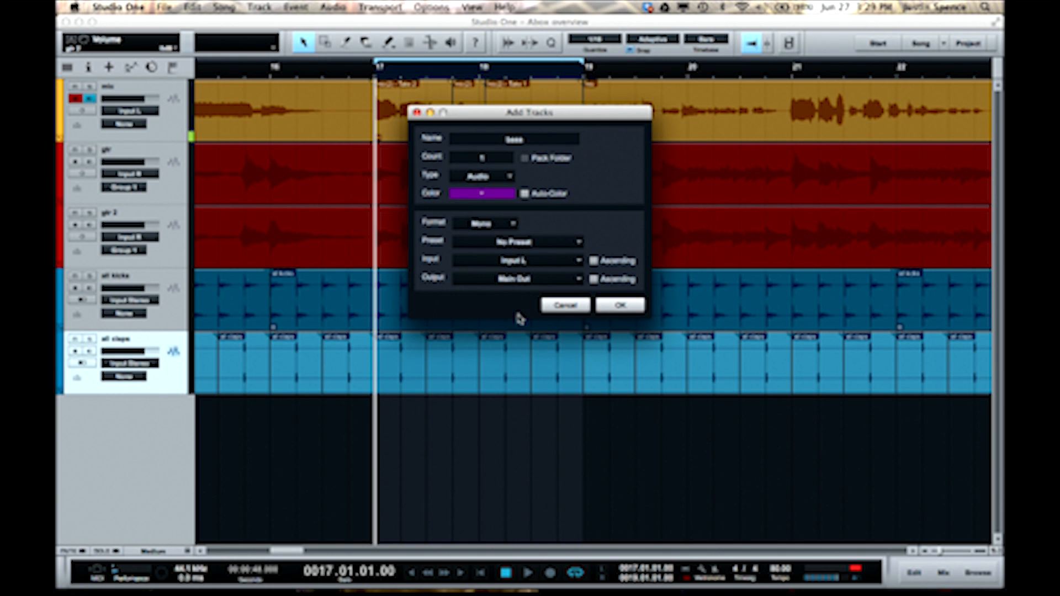
{"action": "left_click", "coordinate": [562, 264]}
{"action": "left_click", "coordinate": [552, 287]}
{"action": "left_click", "coordinate": [619, 305]}
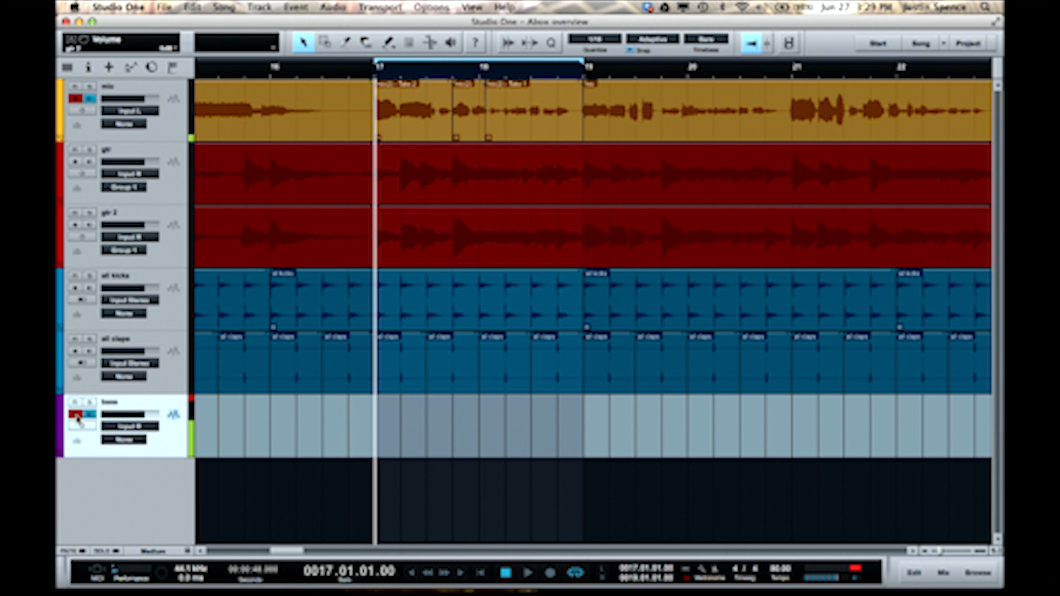
- Record the bass part on the bass track from the start of the song
{"action": "key", "text": "Home"}
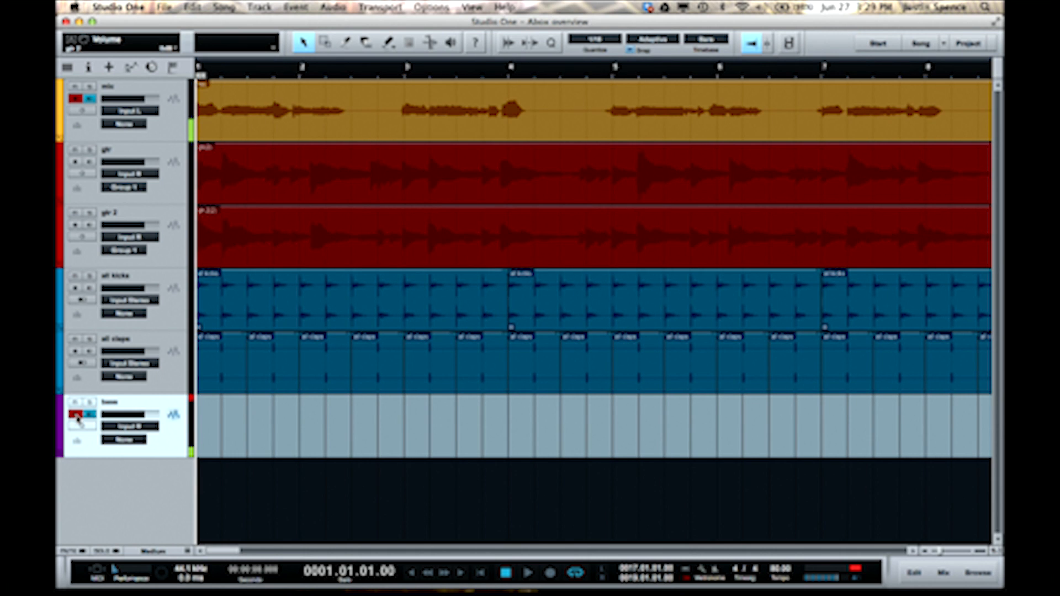
{"action": "key", "text": "w"}
{"action": "key", "text": "w"}
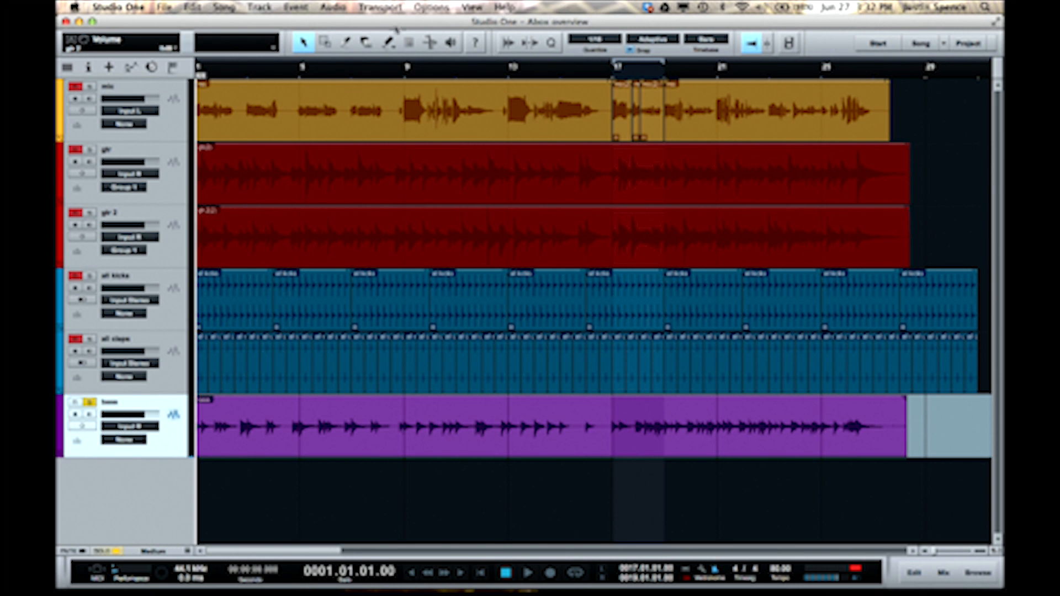
- Play the soloed bass track and open its recorded event in Melodyne
{"action": "key", "text": "space"}
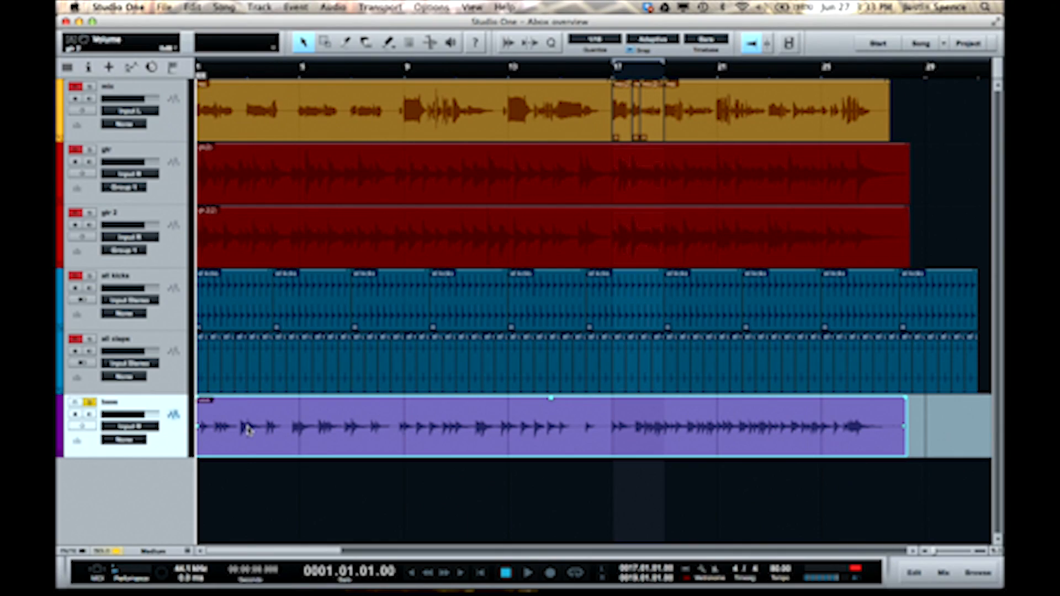
{"action": "key", "text": "ctrl+space"}
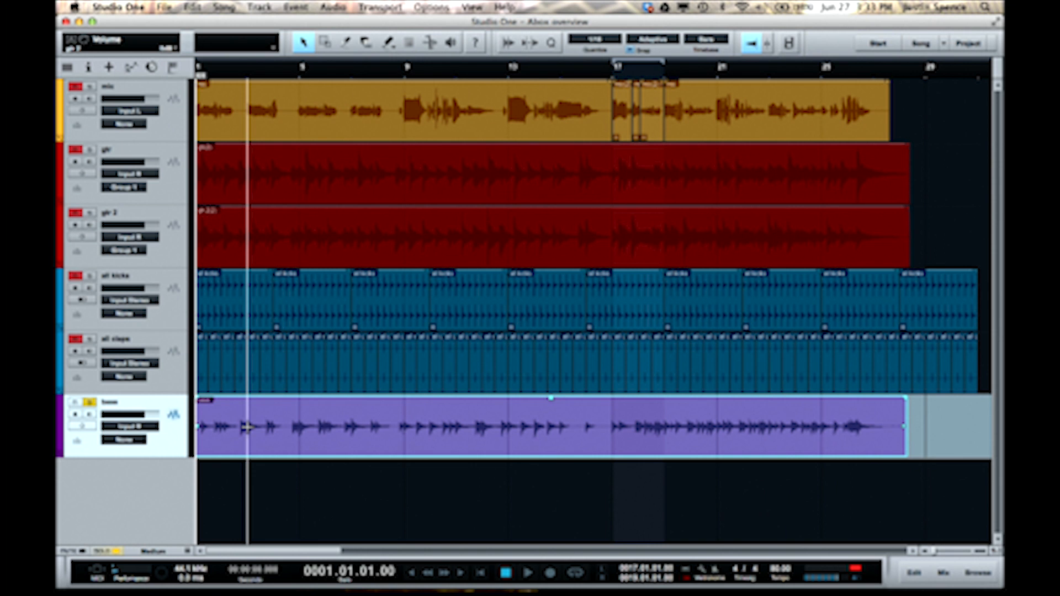
{"action": "key", "text": "ctrl+m"}
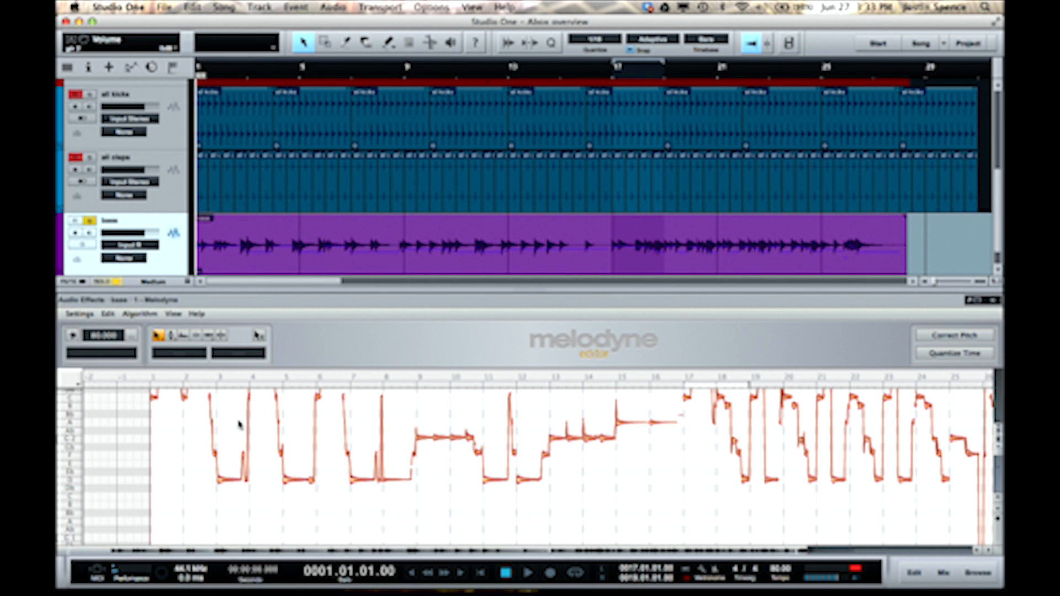
- Play the soloed bass recording and examine its detected notes in Melodyne
{"action": "key", "text": "space"}
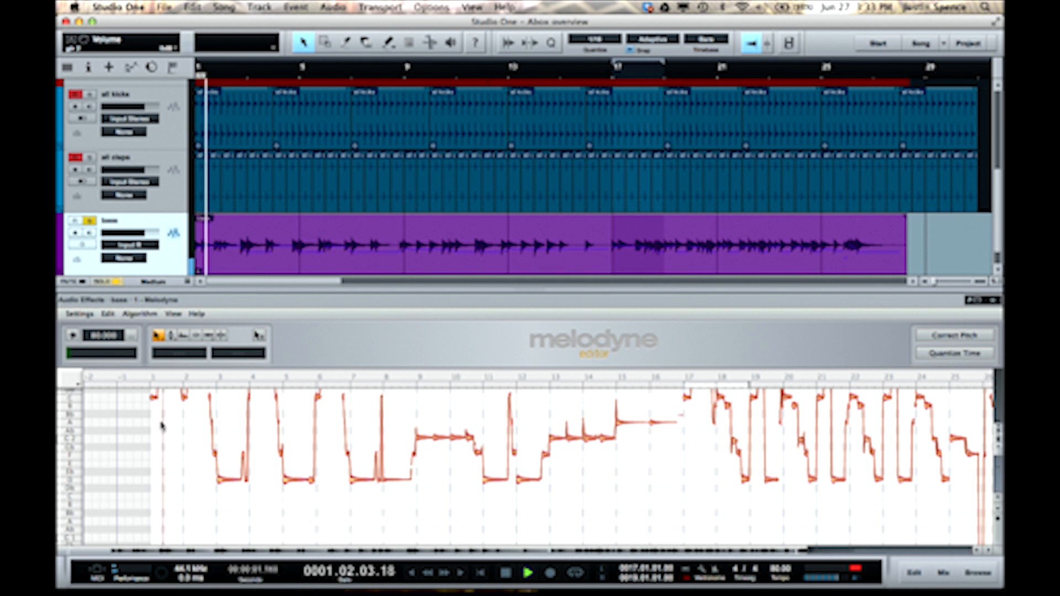
{"action": "scroll", "coordinate": [162, 425], "scroll_direction": "up", "scroll_amount": 2}
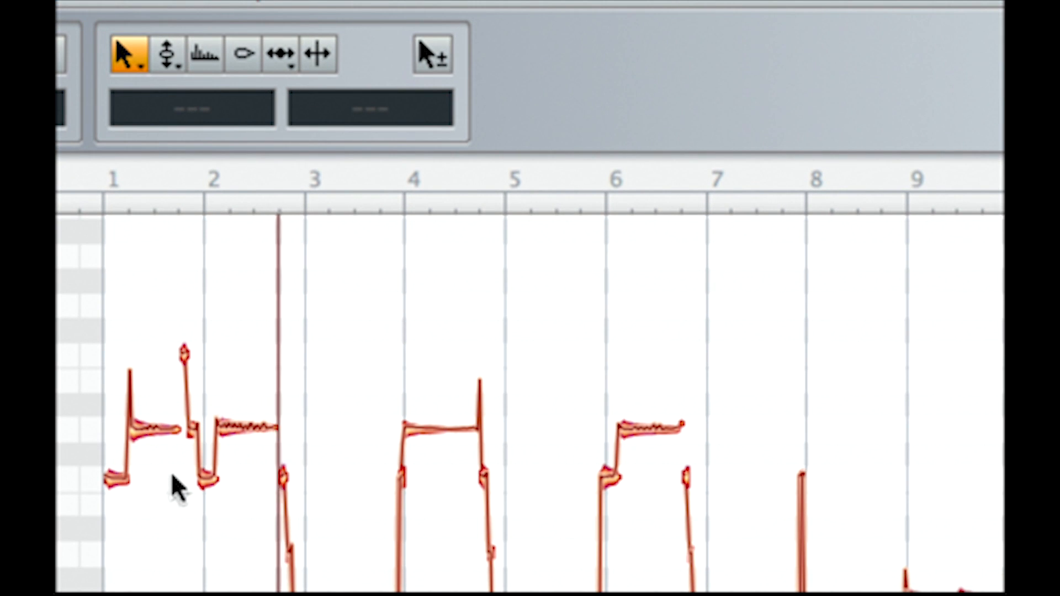
{"action": "scroll", "coordinate": [172, 476], "scroll_direction": "down", "scroll_amount": 10}
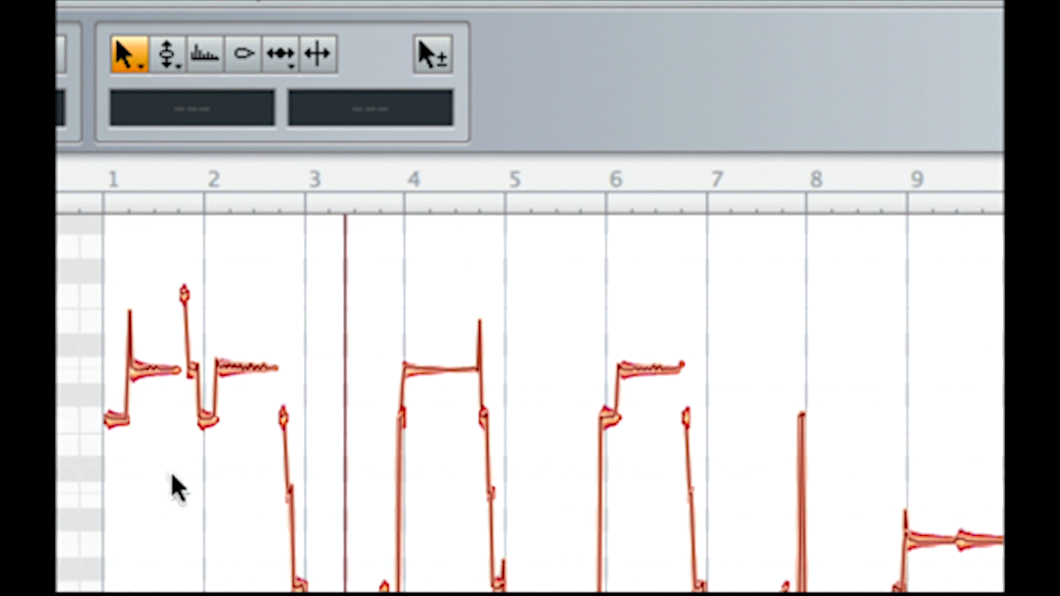
{"action": "scroll", "coordinate": [172, 476], "scroll_direction": "up", "scroll_amount": 5}
{"action": "scroll", "coordinate": [177, 488], "scroll_direction": "up", "scroll_amount": 3}
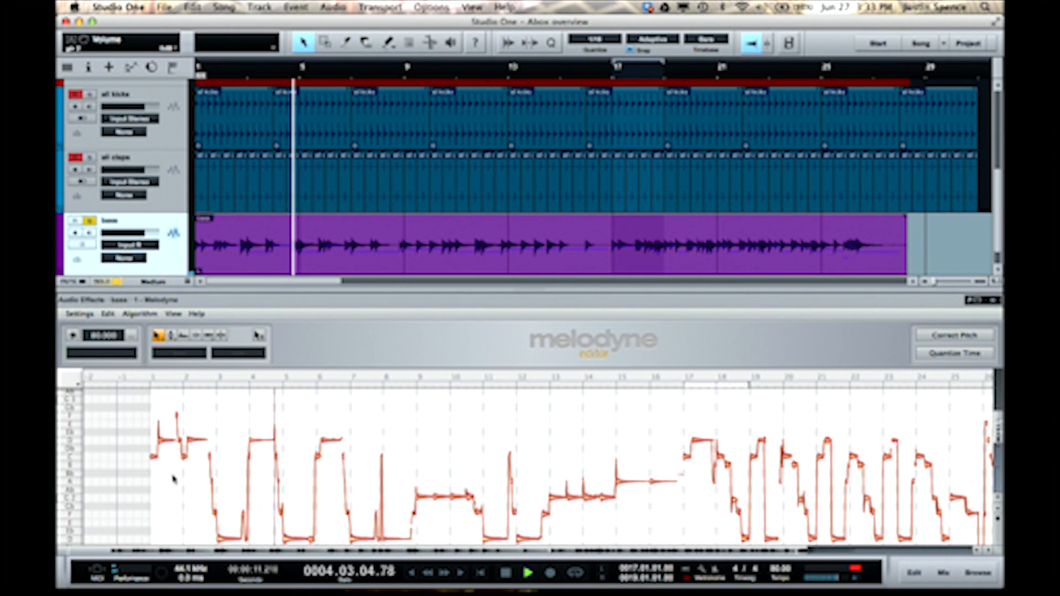
{"action": "key", "text": "space"}
- Add a Presence instrument track with the Fingered Bass preset below the bass track and close the instrument window
{"action": "key", "text": "F3"}
{"action": "key", "text": "F3"}
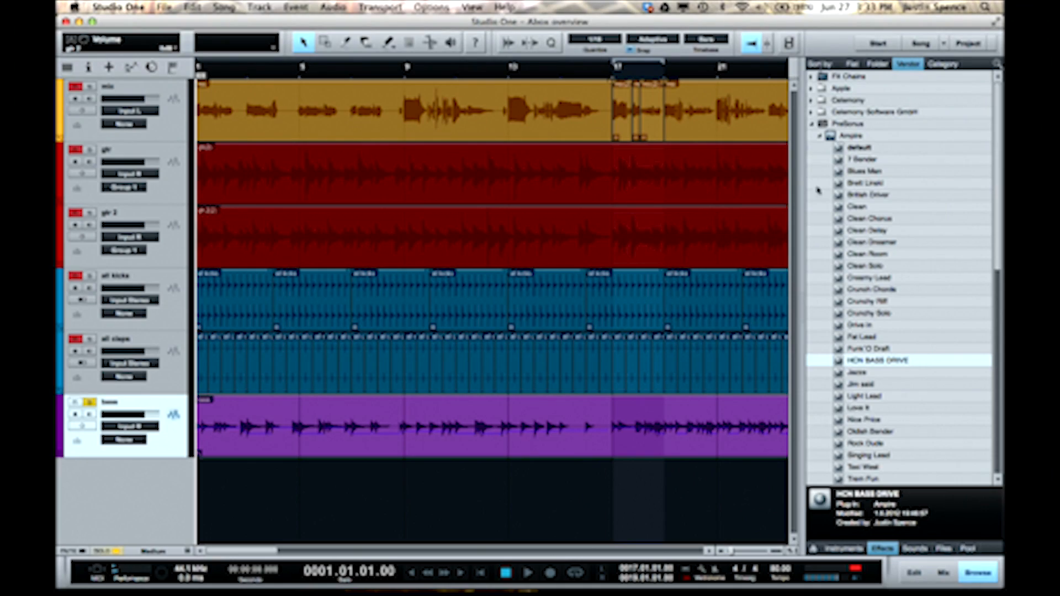
{"action": "left_click", "coordinate": [855, 548]}
{"action": "left_click", "coordinate": [817, 125]}
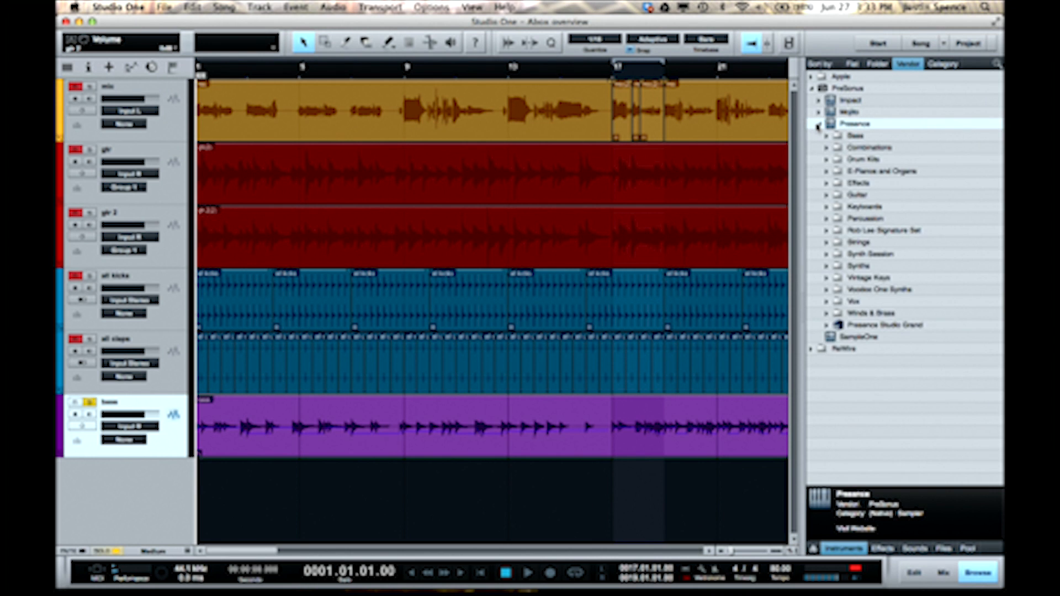
{"action": "left_click", "coordinate": [828, 136]}
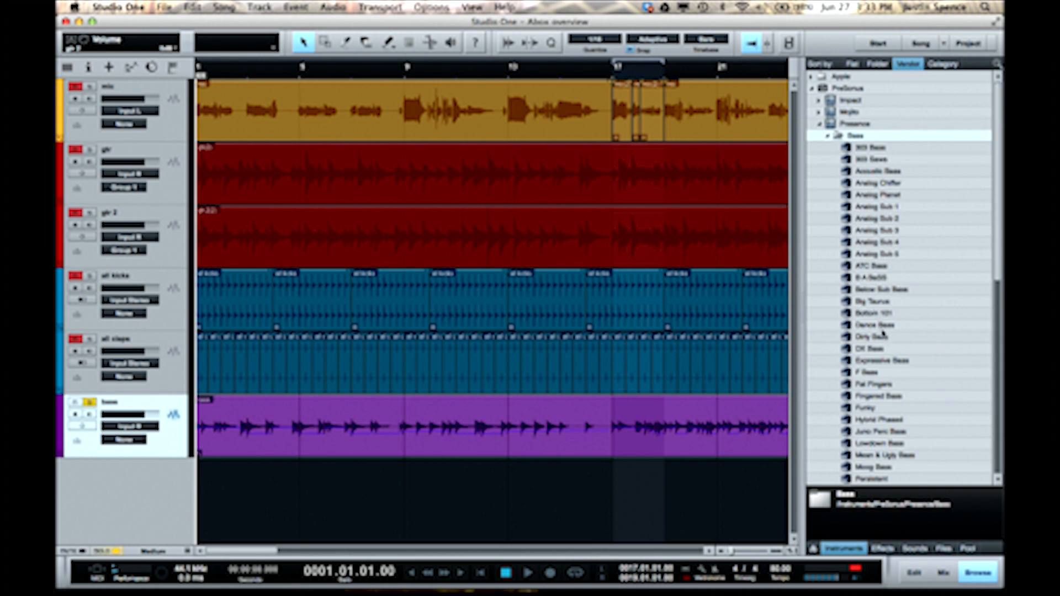
{"action": "left_click_drag", "start_coordinate": [848, 402], "coordinate": [618, 489]}
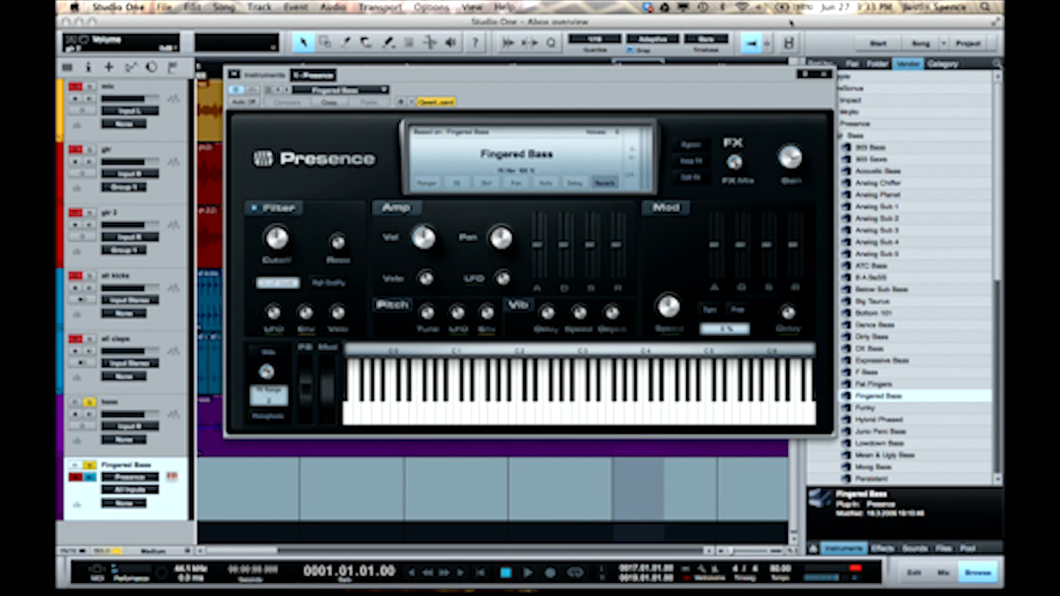
{"action": "left_click", "coordinate": [827, 75]}
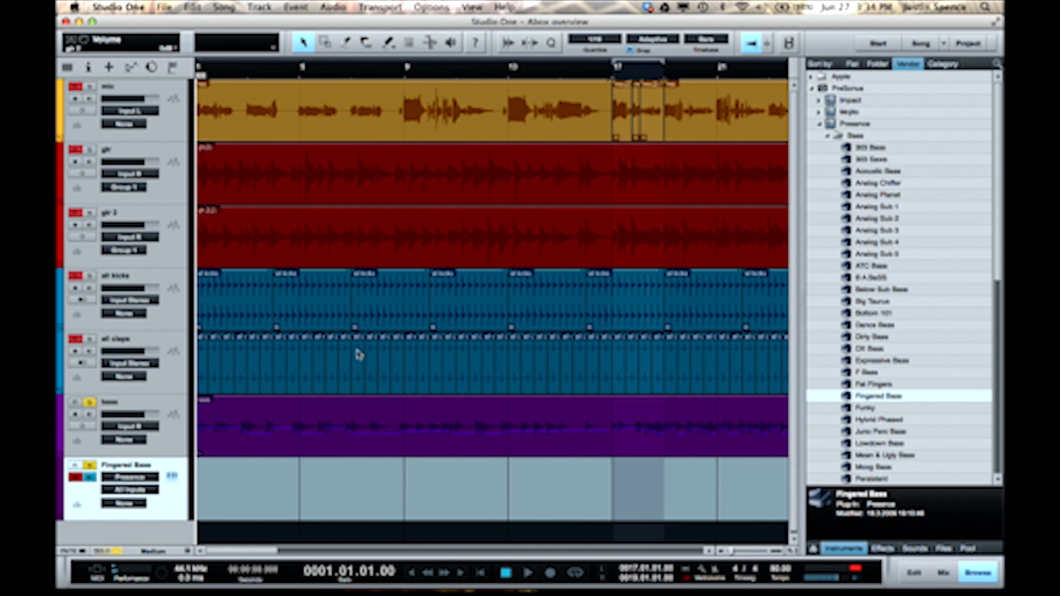
- Copy the bass event onto the Fingered Bass track as notes, unsolo the bass track and play the instrument part
{"action": "left_click", "coordinate": [269, 432]}
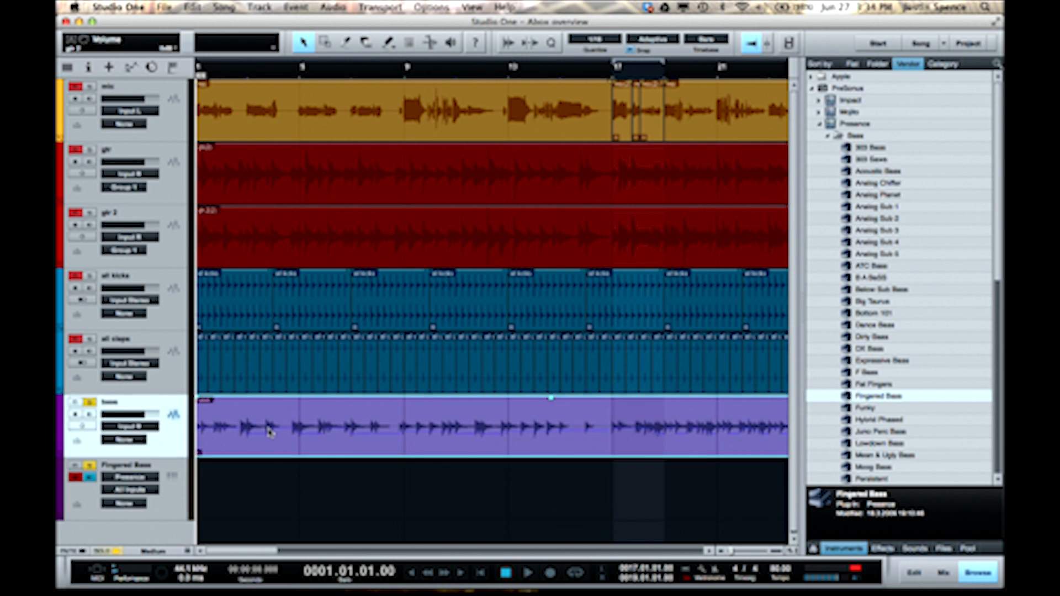
{"action": "left_click_drag", "start_coordinate": [269, 432], "coordinate": [263, 483]}
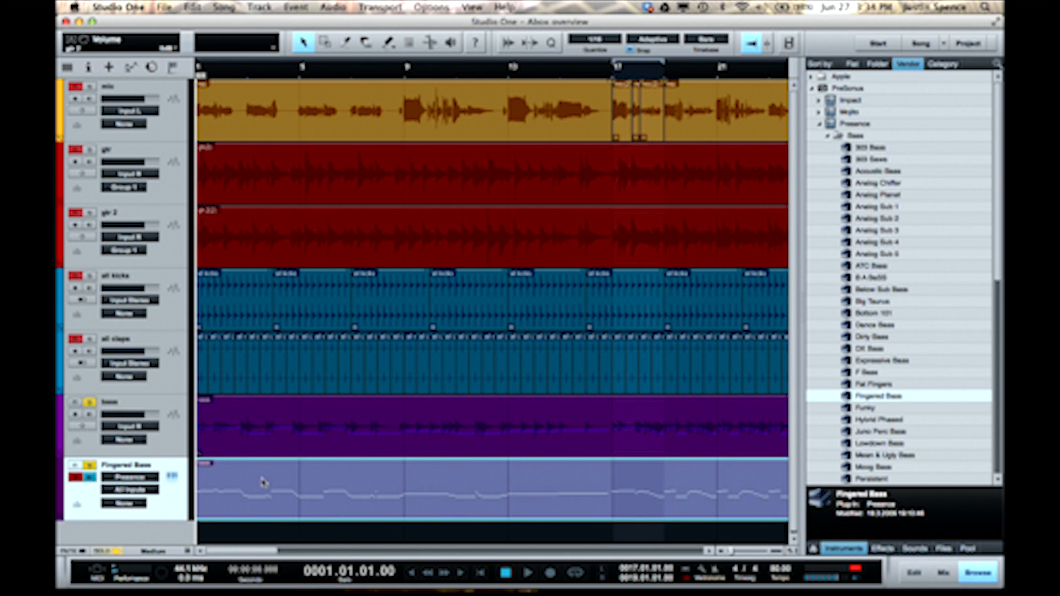
{"action": "key", "text": "space"}
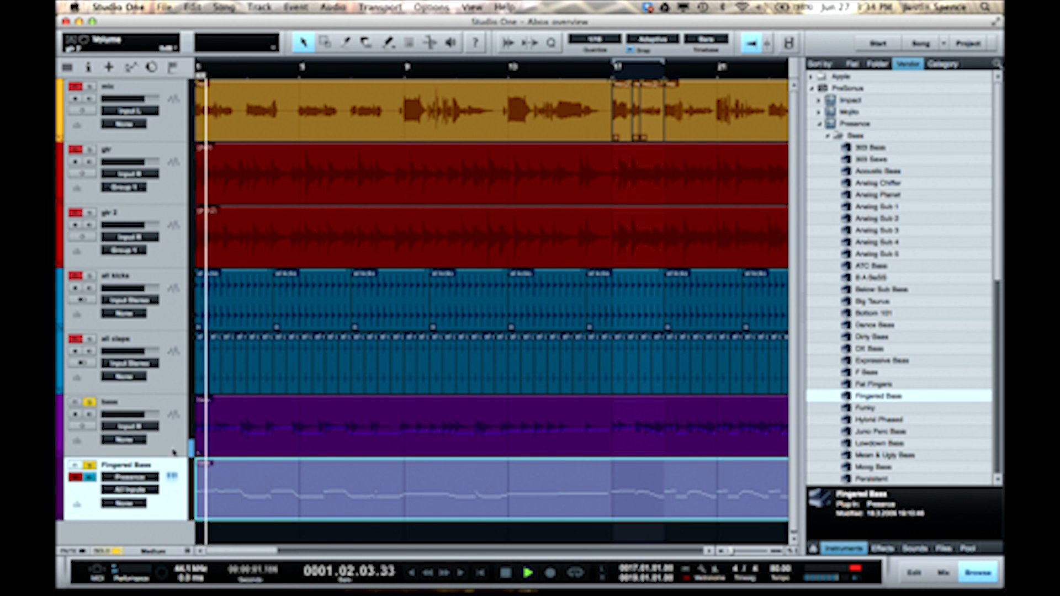
{"action": "left_click", "coordinate": [89, 402]}
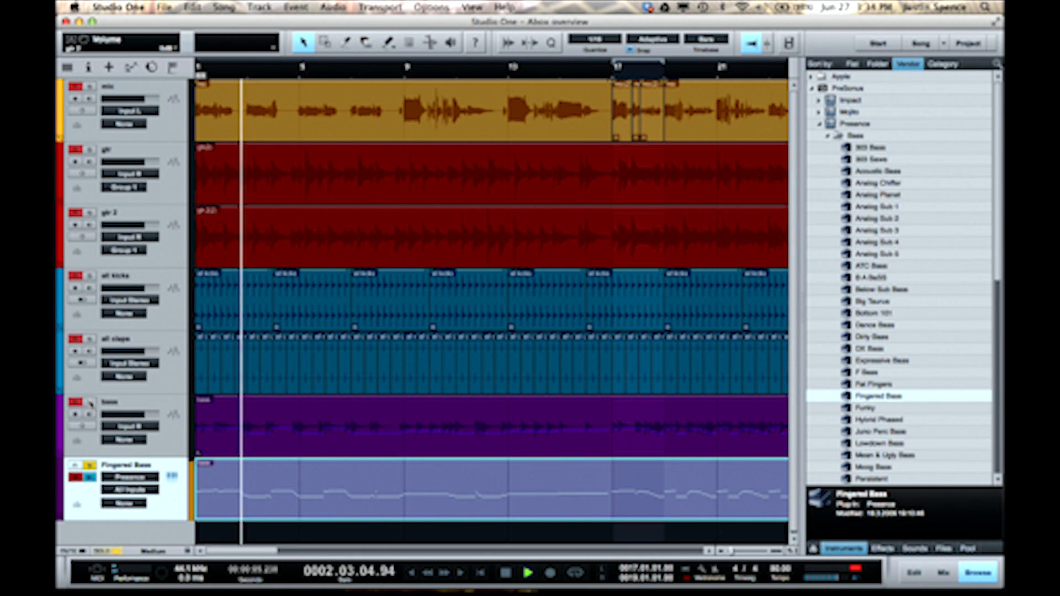
{"action": "key", "text": "space"}
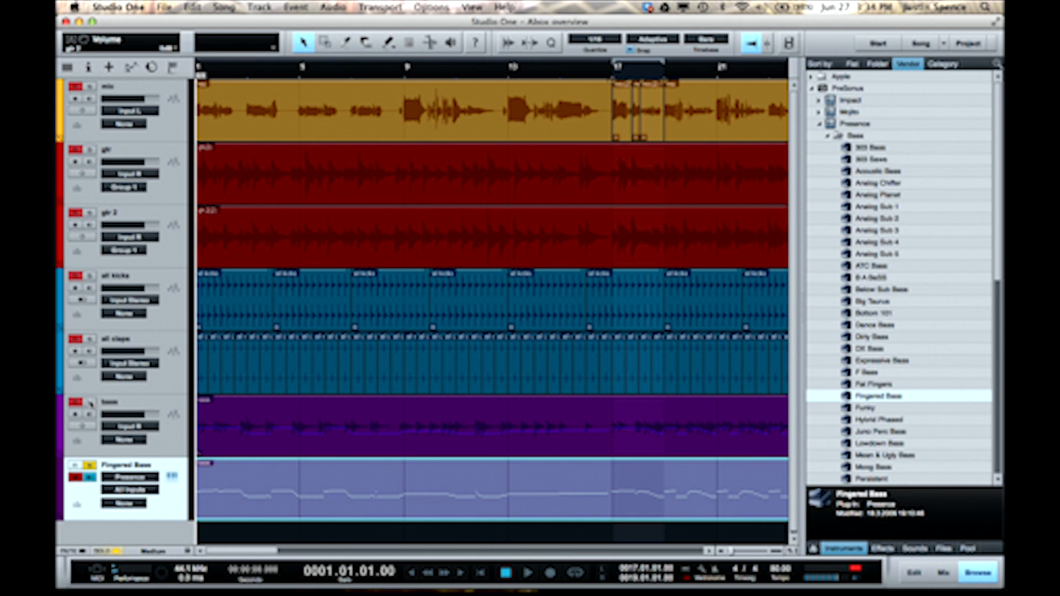
- Open the Fingered Bass part for note editing and transpose all its notes down one octave
{"action": "double_click", "coordinate": [377, 479]}
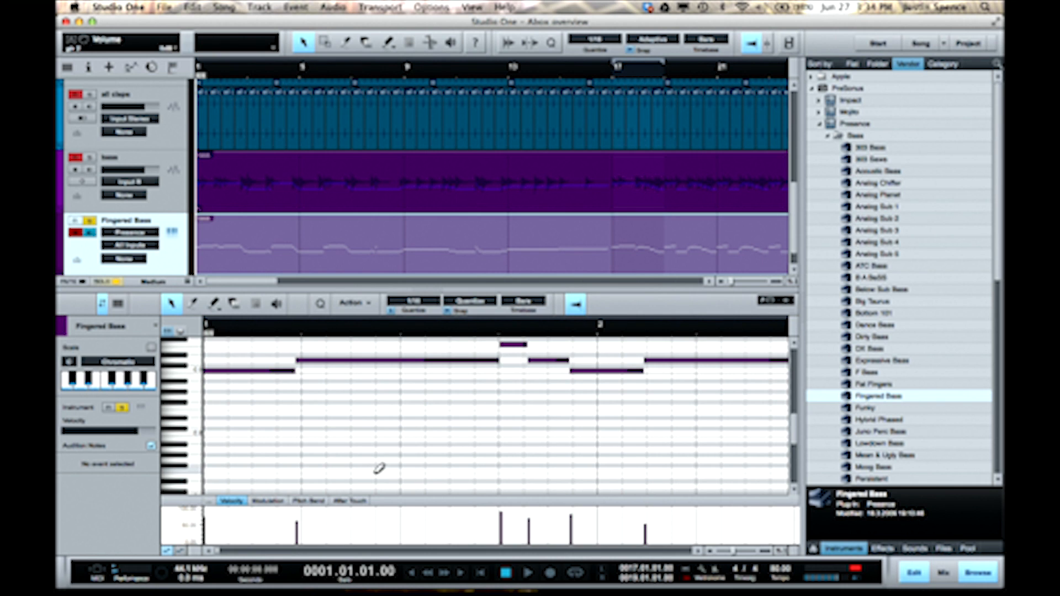
{"action": "key", "text": "super+a"}
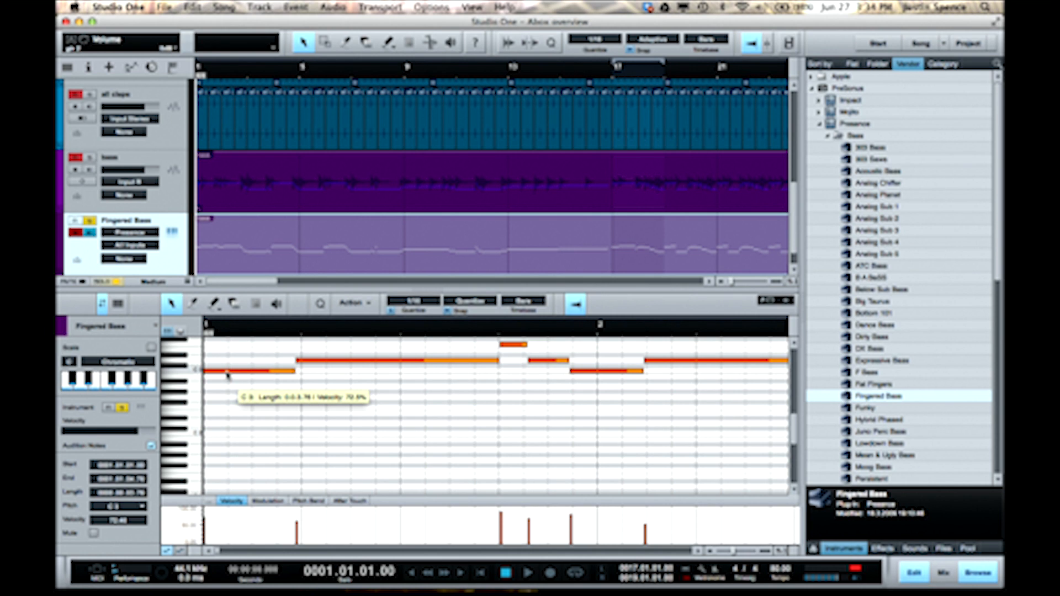
{"action": "left_click_drag", "start_coordinate": [226, 376], "coordinate": [228, 436]}
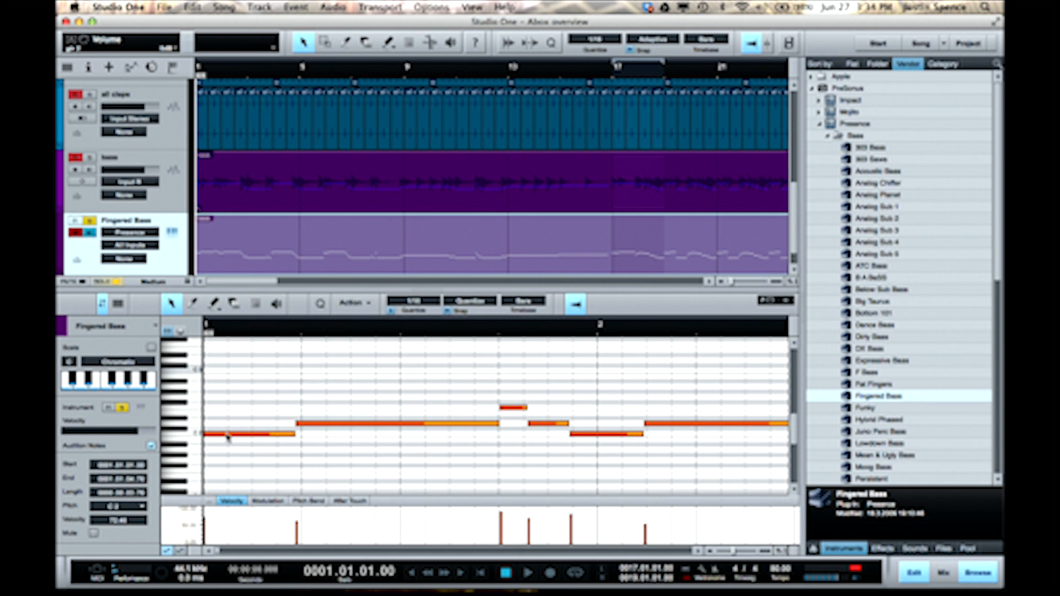
- Play the transposed bass part, first soloed and also unsoloed with the original bass track muted
{"action": "key", "text": "space"}
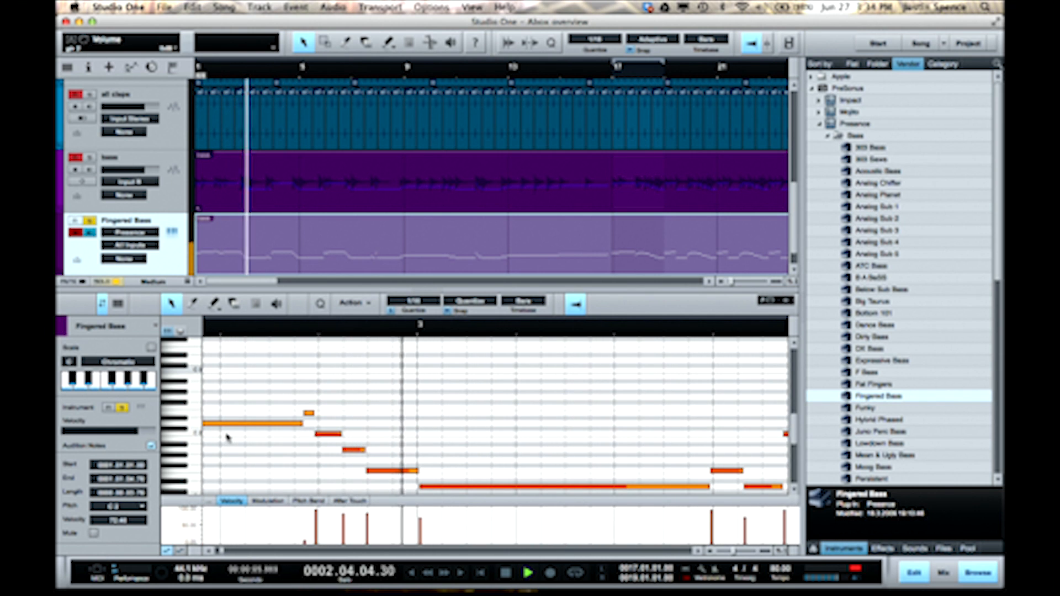
{"action": "key", "text": "space"}
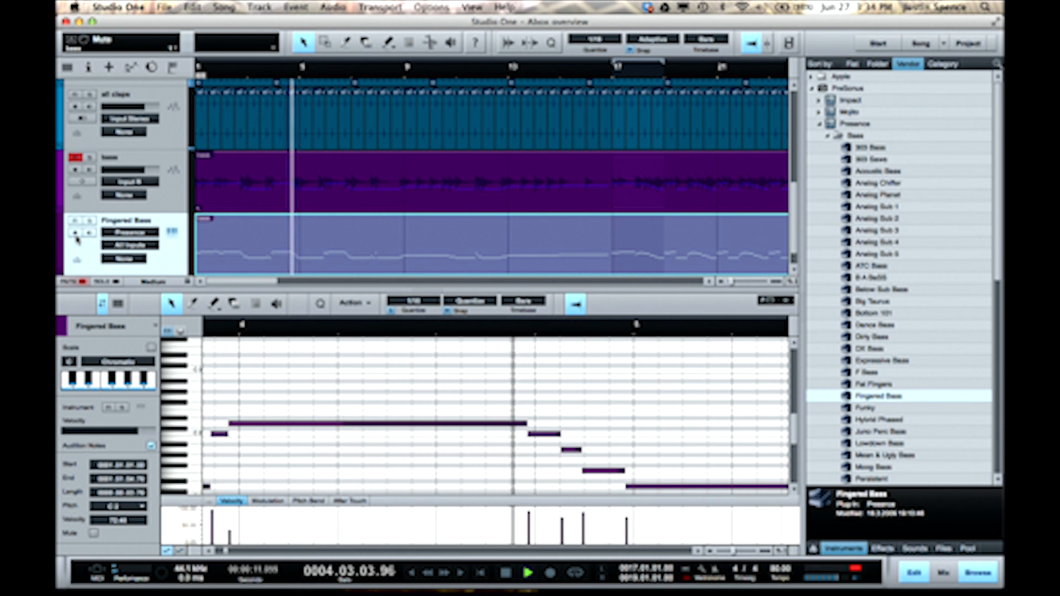
{"action": "key", "text": "space"}
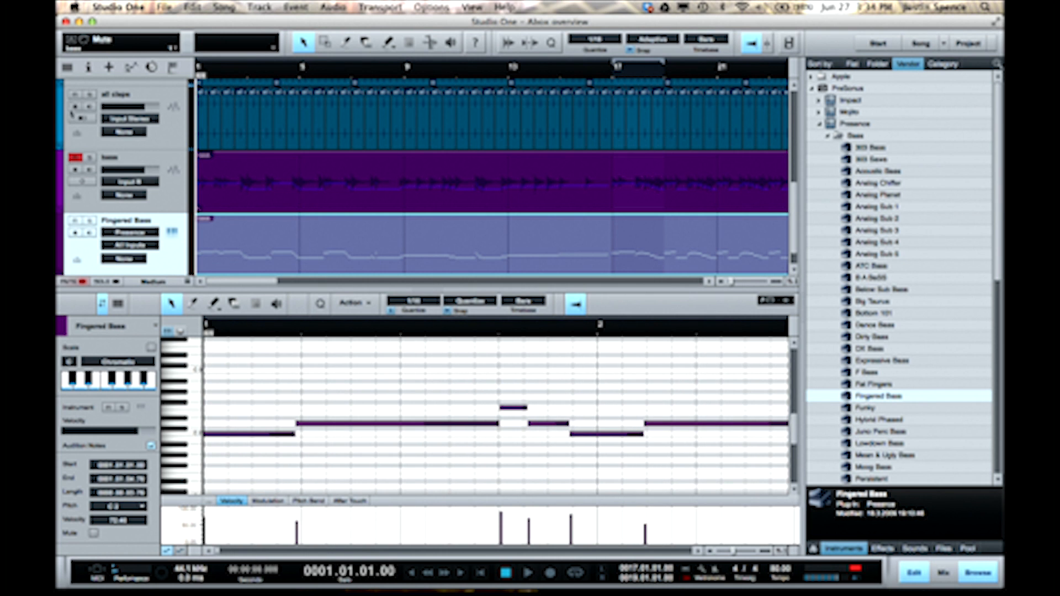
- Switch to the GC DTP song and play it from the start
{"action": "key", "text": "F3"}
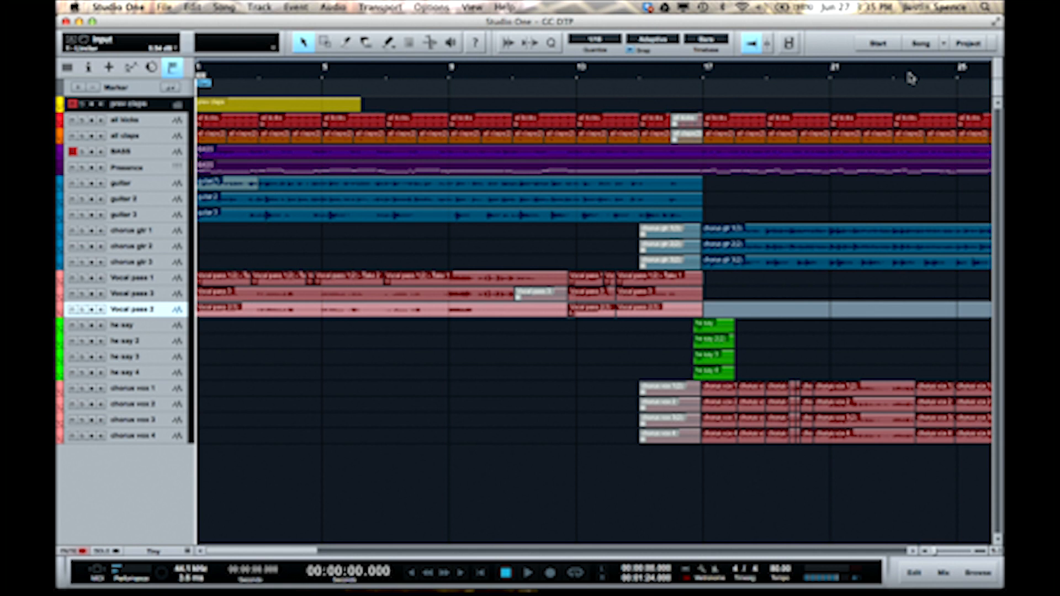
{"action": "key", "text": "space"}
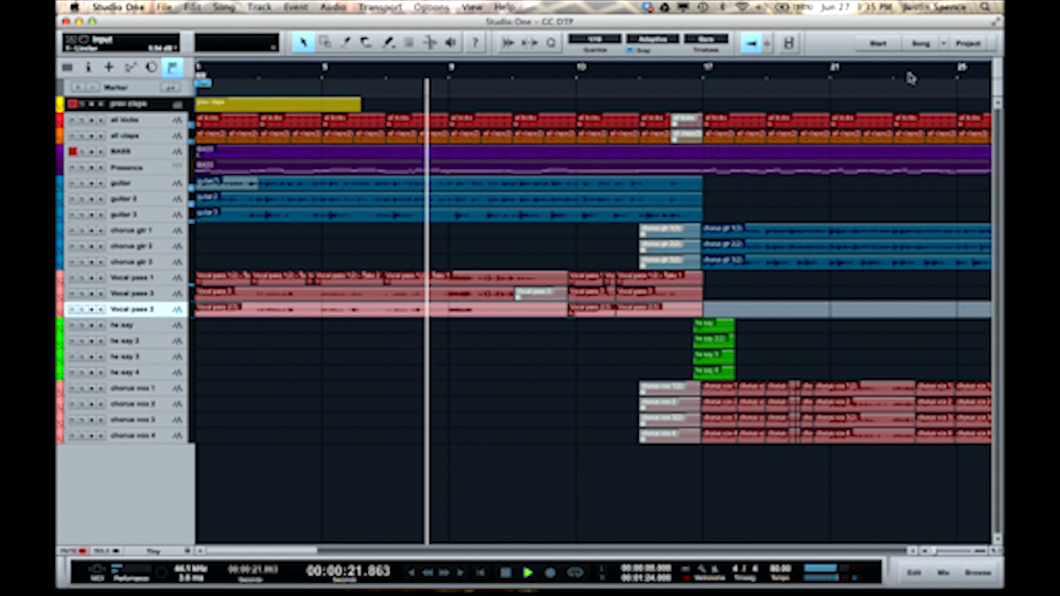
{"action": "key", "text": "space"}
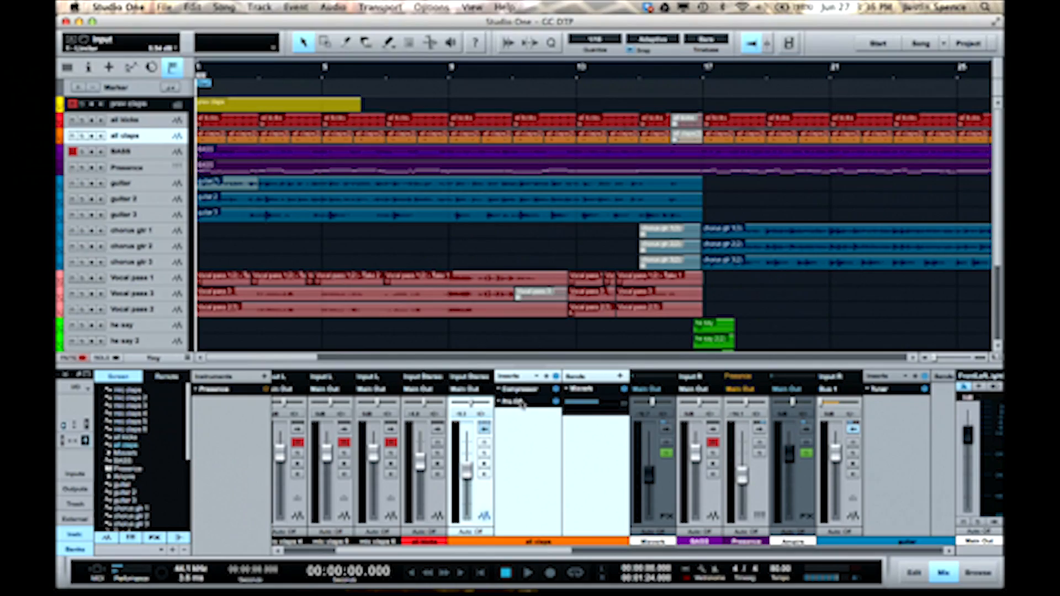
- Examine the Pro EQ on the all claps channel, play the claps soloed, and collapse the channel
{"action": "left_click", "coordinate": [520, 402]}
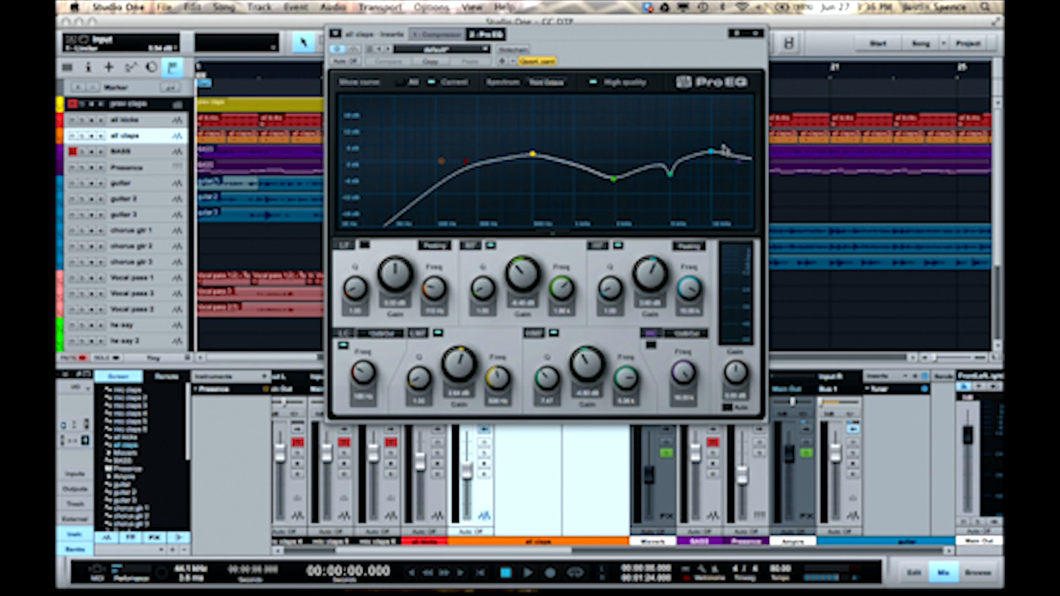
{"action": "left_click", "coordinate": [751, 35]}
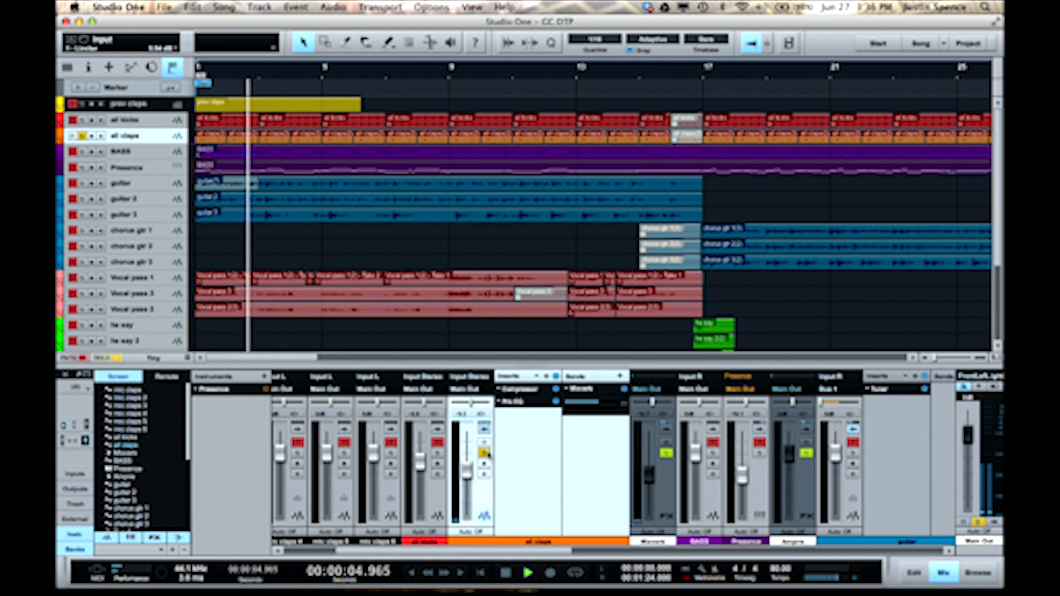
{"action": "key", "text": "space"}
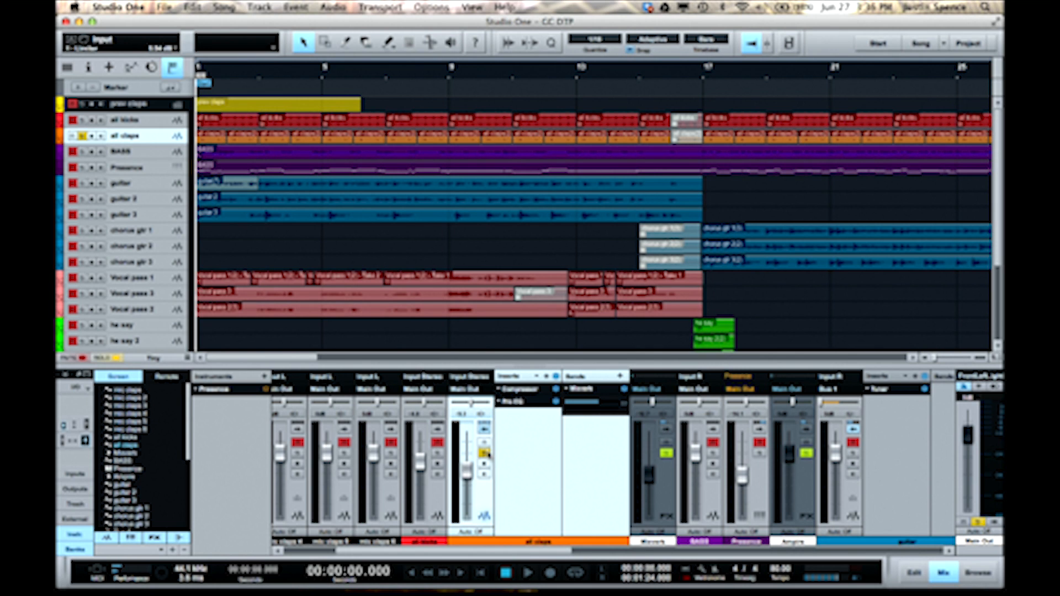
{"action": "left_click", "coordinate": [484, 430]}
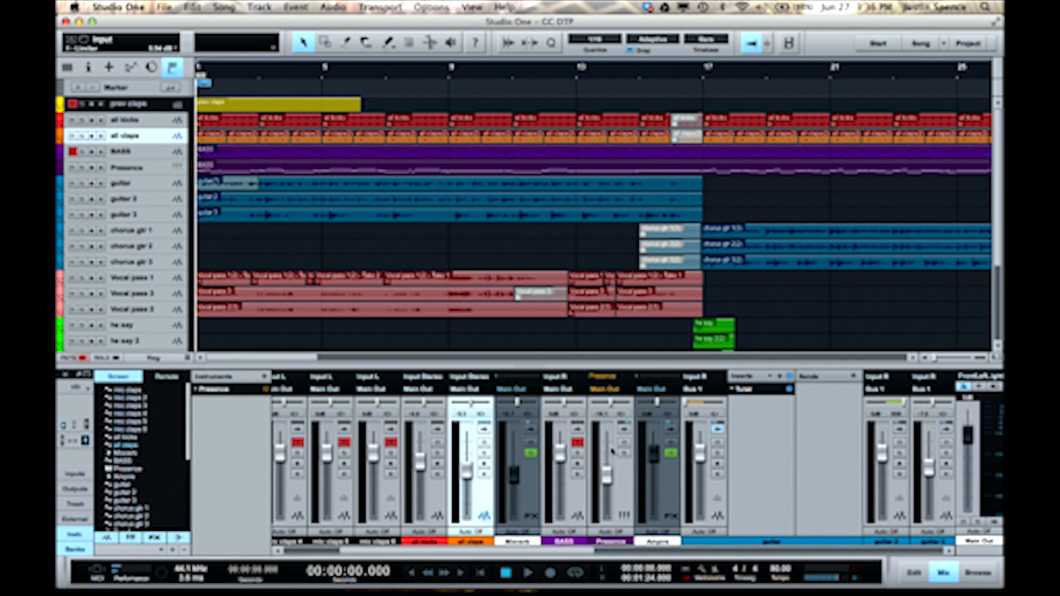
- Expand the Presence channel, review the HCN BASS DRIVE preset on the Ampire effect channel, and play Presence soloed
{"action": "left_click", "coordinate": [627, 432]}
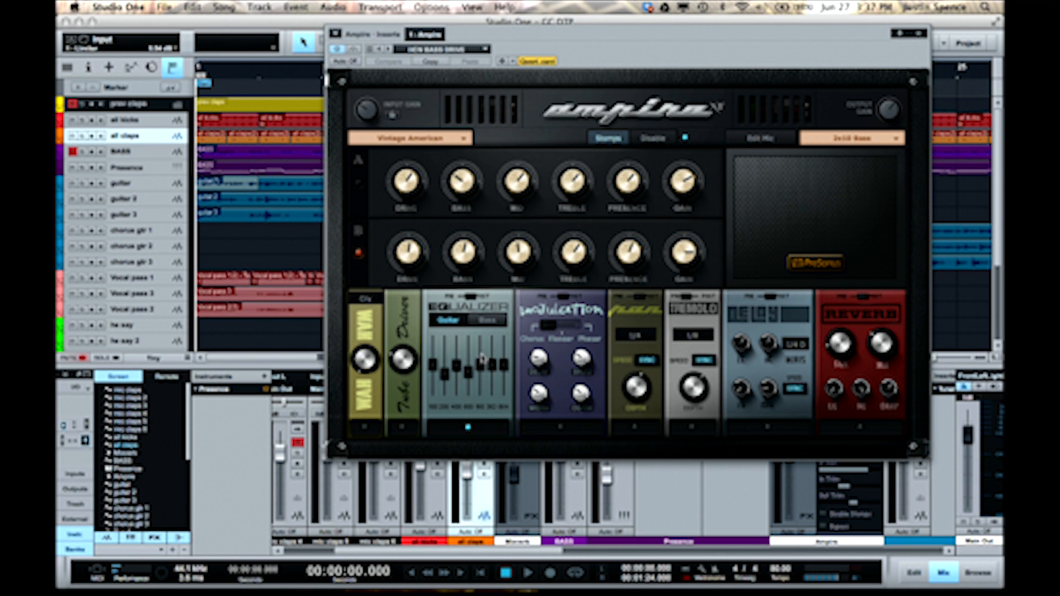
{"action": "left_click", "coordinate": [919, 36]}
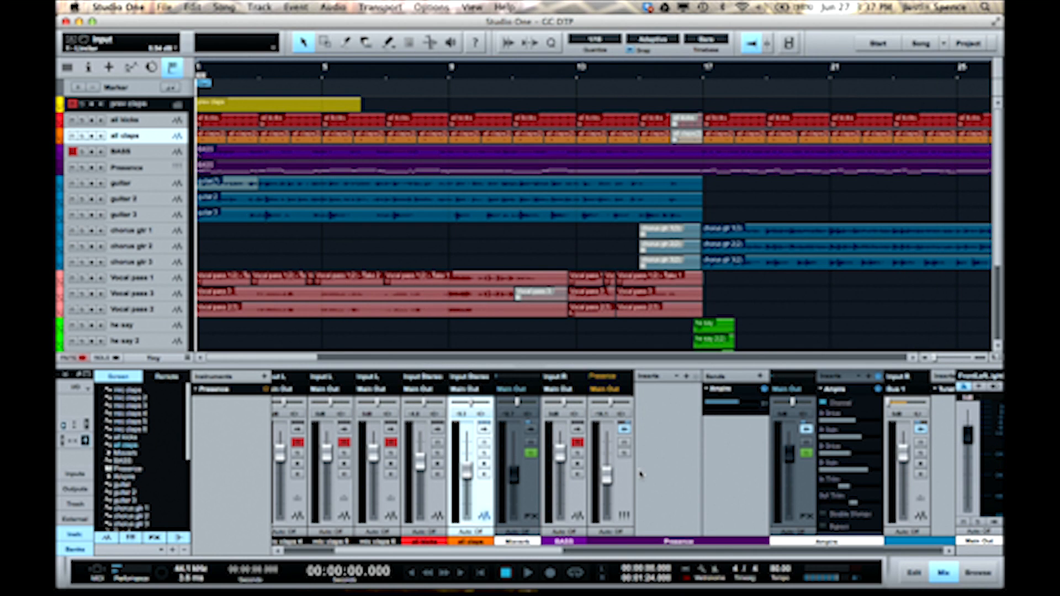
{"action": "left_click", "coordinate": [623, 453]}
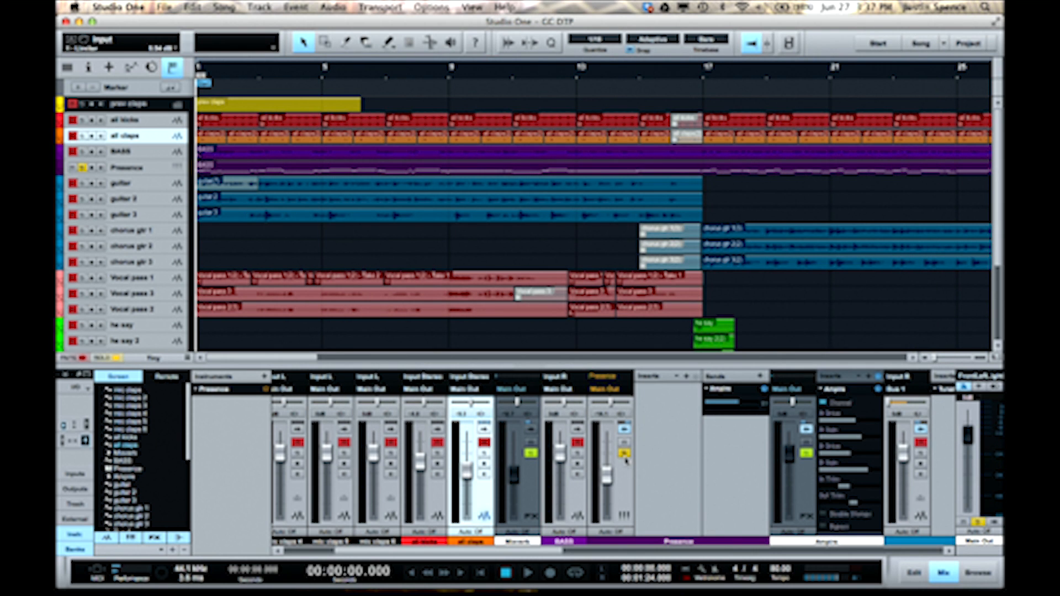
{"action": "key", "text": "space"}
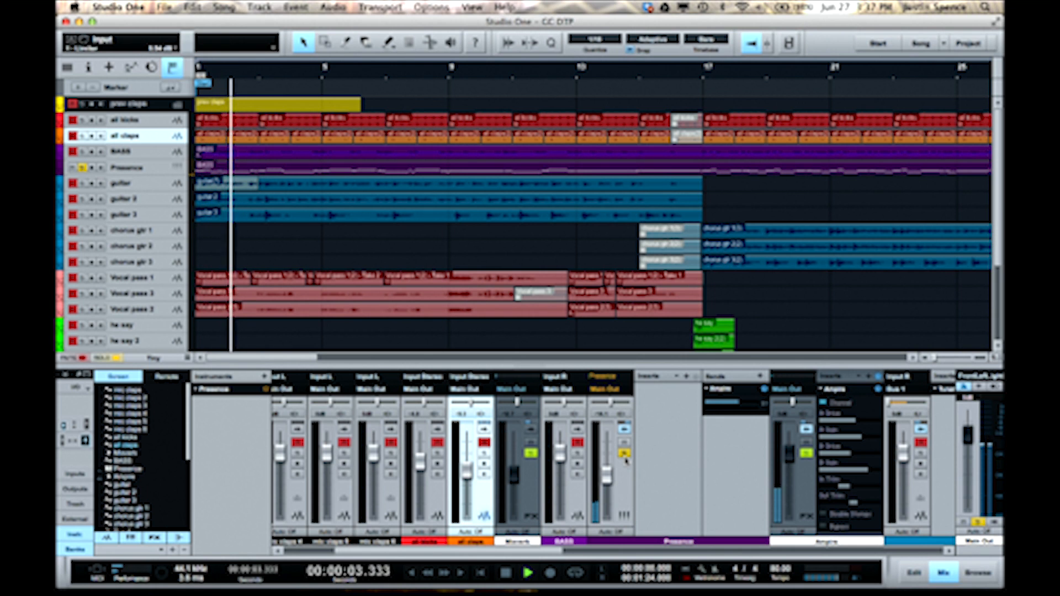
{"action": "key", "text": "space"}
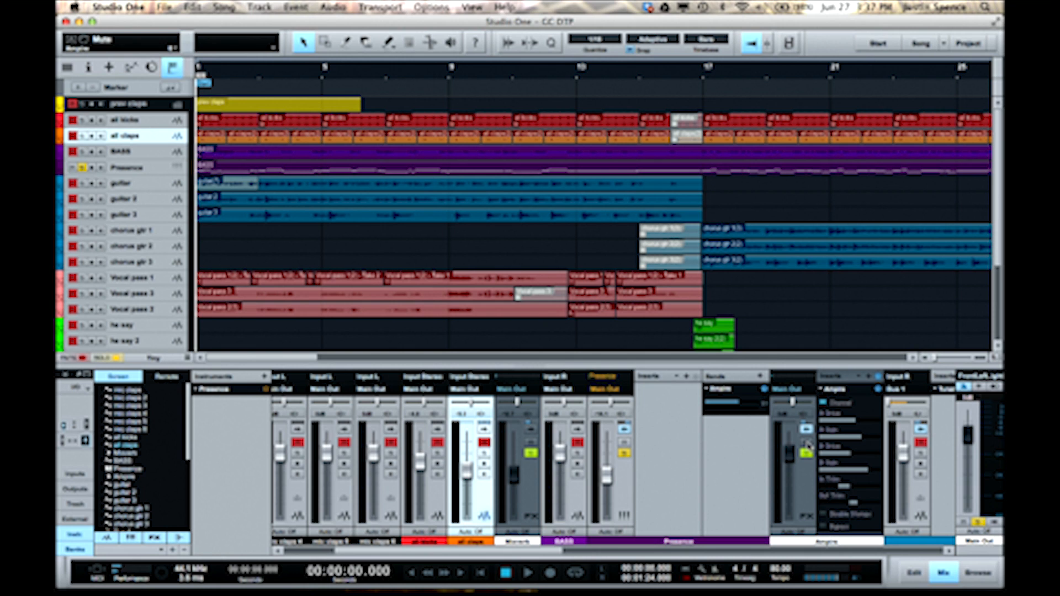
- Balance the Presence channel's volume against the Ampire channel during playback, setting the Ampire fader to about -7.2 dB
{"action": "right_click", "coordinate": [808, 444]}
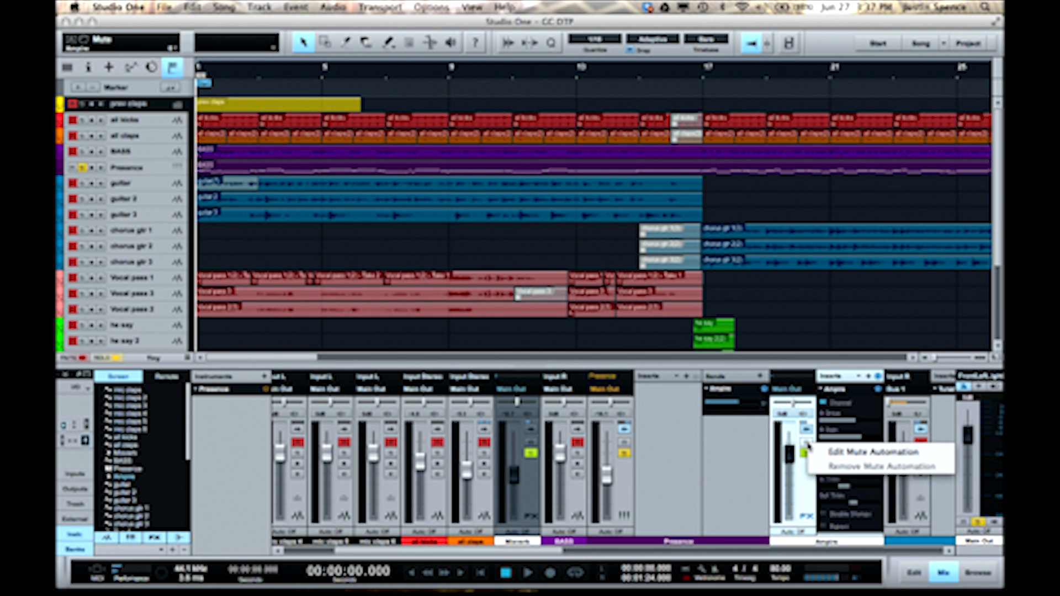
{"action": "left_click", "coordinate": [747, 466]}
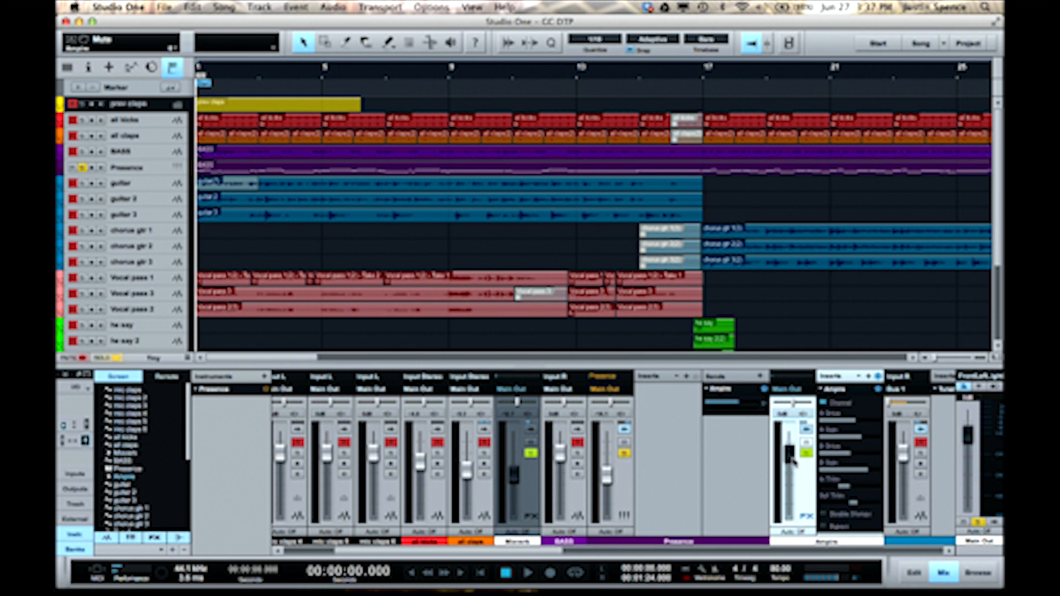
{"action": "key", "text": "space"}
{"action": "left_click_drag", "start_coordinate": [607, 475], "coordinate": [608, 457]}
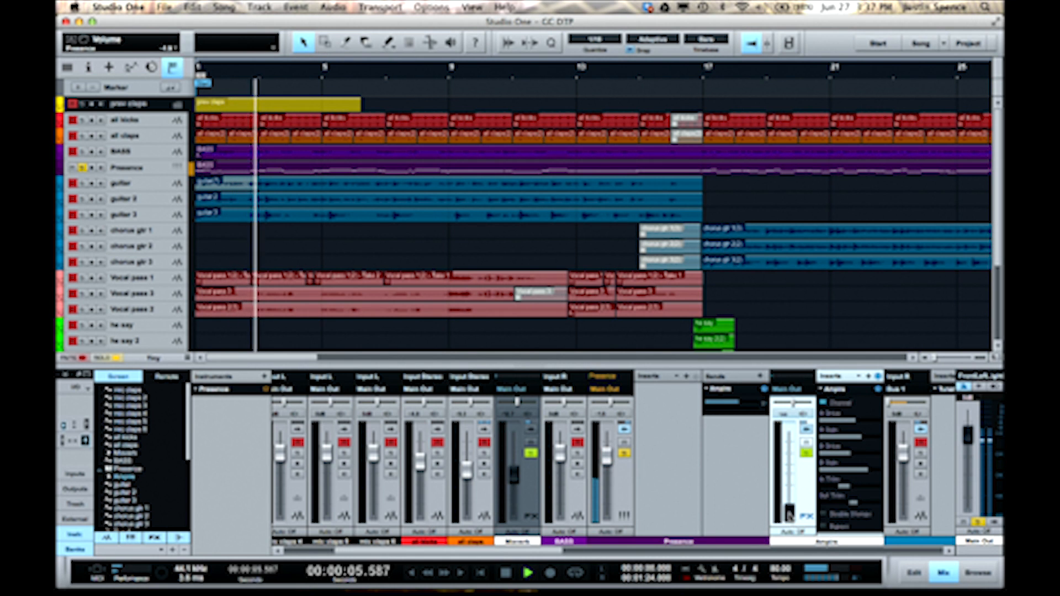
{"action": "left_click_drag", "start_coordinate": [789, 513], "coordinate": [789, 470]}
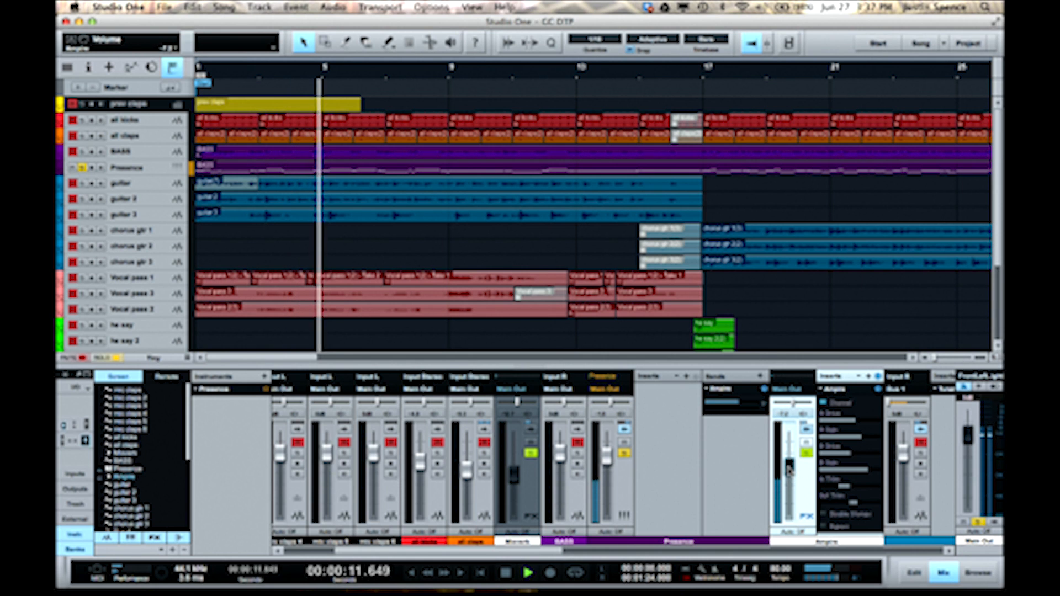
{"action": "left_click_drag", "start_coordinate": [607, 456], "coordinate": [611, 468]}
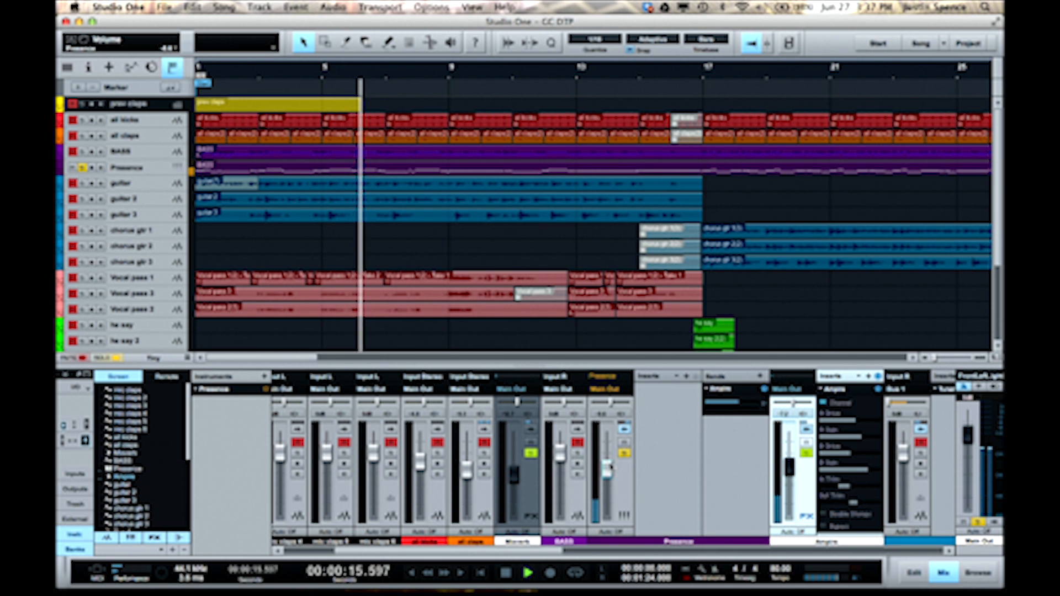
{"action": "key", "text": "space"}
- Select the Presence channel and replay it soloed from the start
{"action": "left_click", "coordinate": [626, 461]}
{"action": "key", "text": "space"}
{"action": "key", "text": "space"}
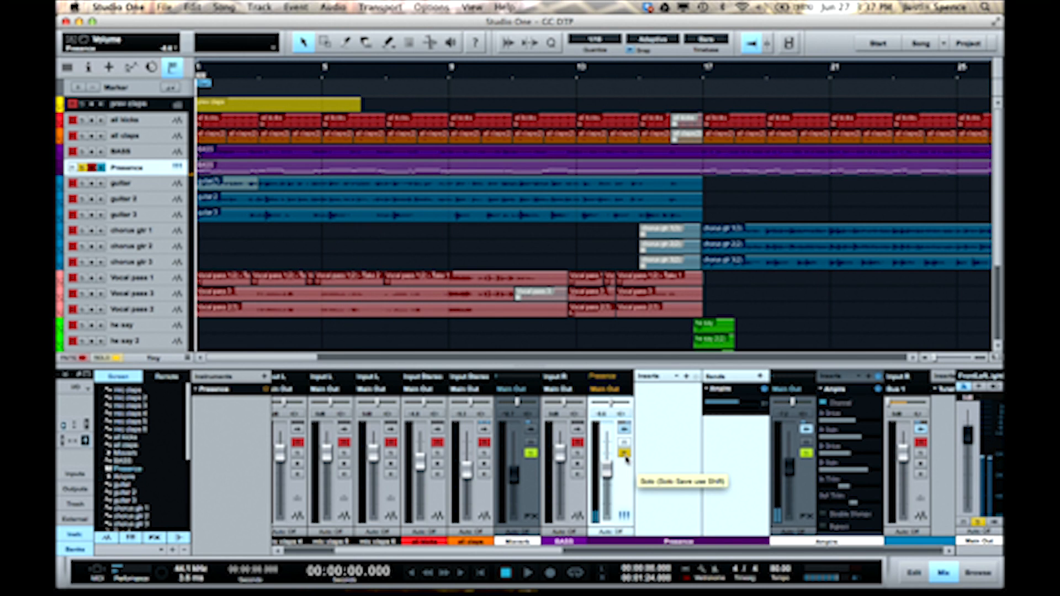
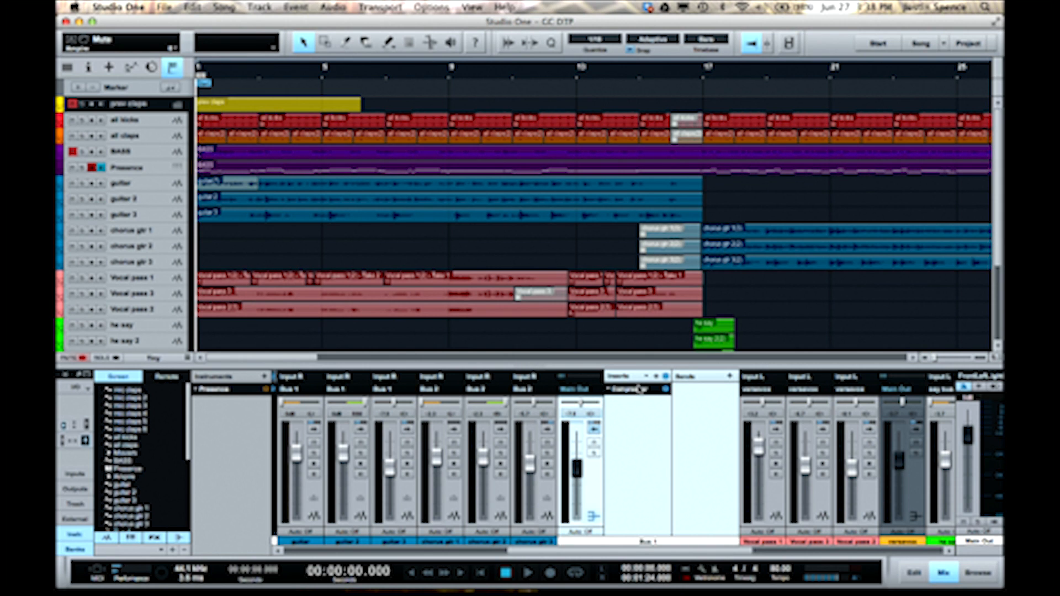
- Collapse the Bus 1 channel and play the three Vocal pass channels soloed together from the start
{"action": "left_click", "coordinate": [594, 429]}
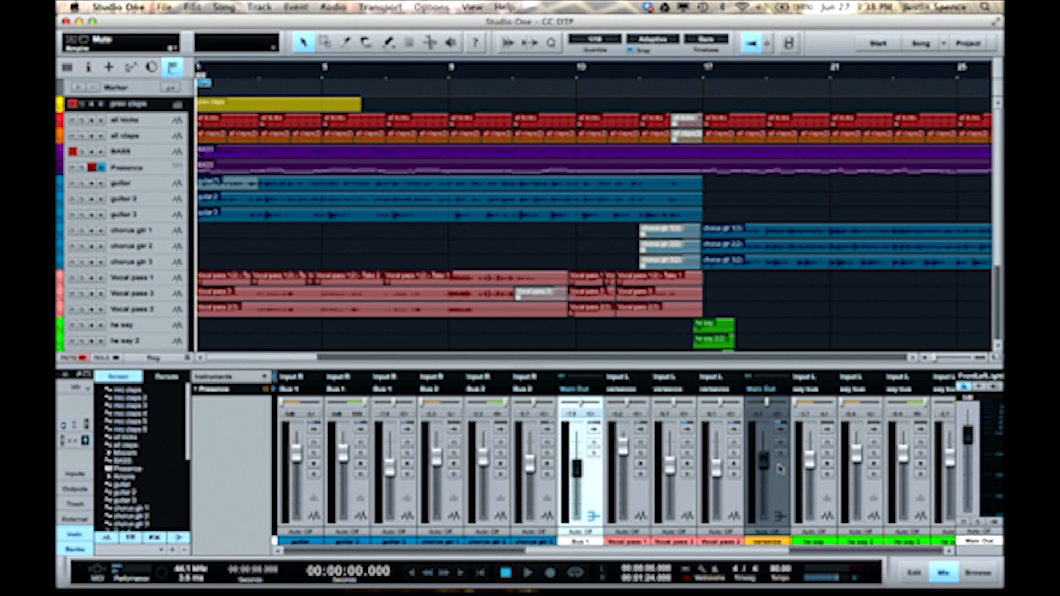
{"action": "left_click", "coordinate": [734, 454]}
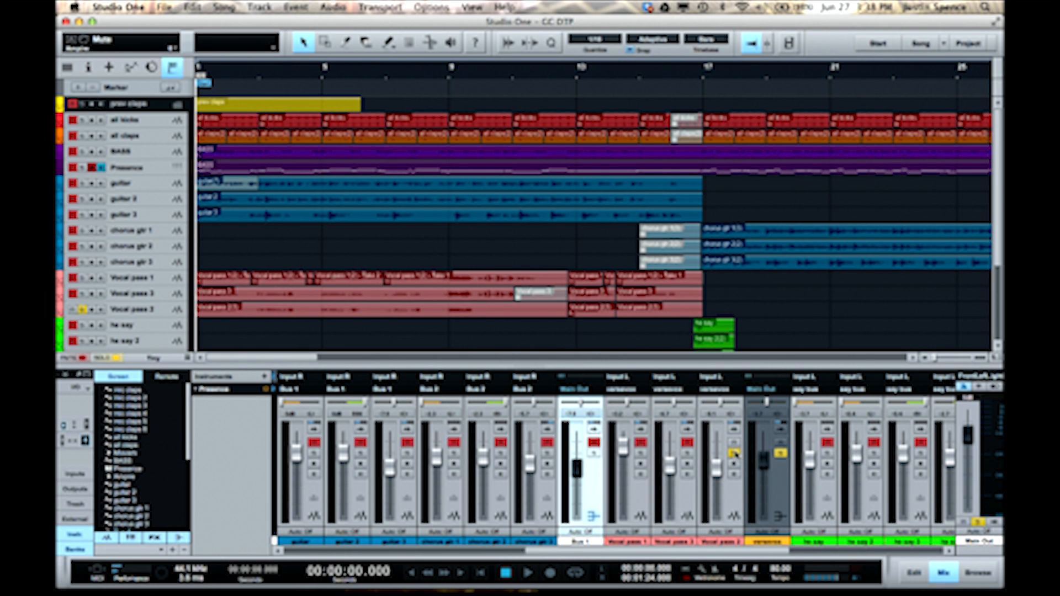
{"action": "left_click", "coordinate": [734, 453]}
{"action": "left_click", "coordinate": [736, 514]}
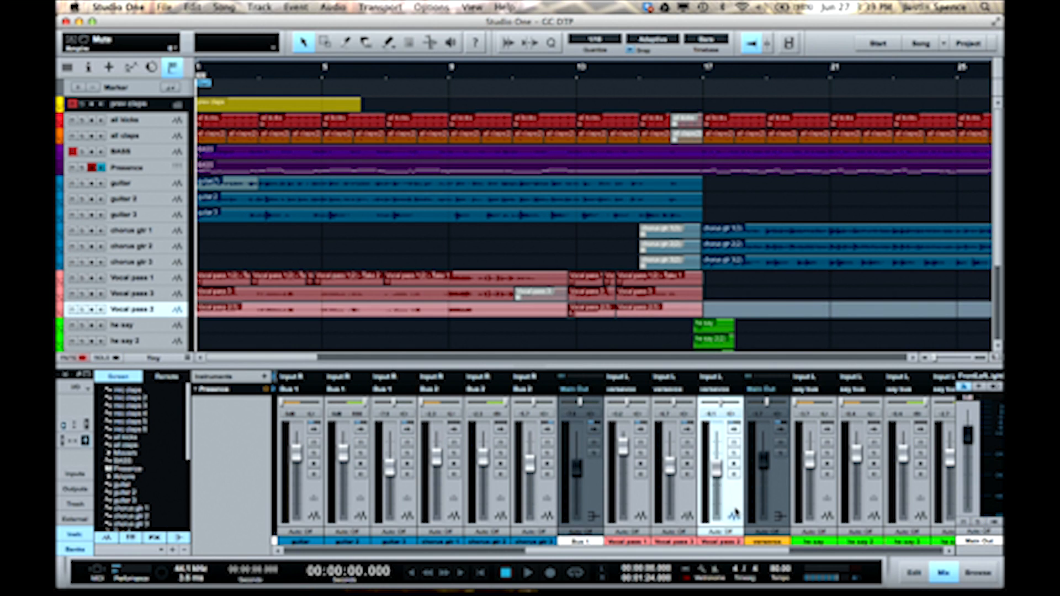
{"action": "left_click", "coordinate": [646, 494], "text": "shift"}
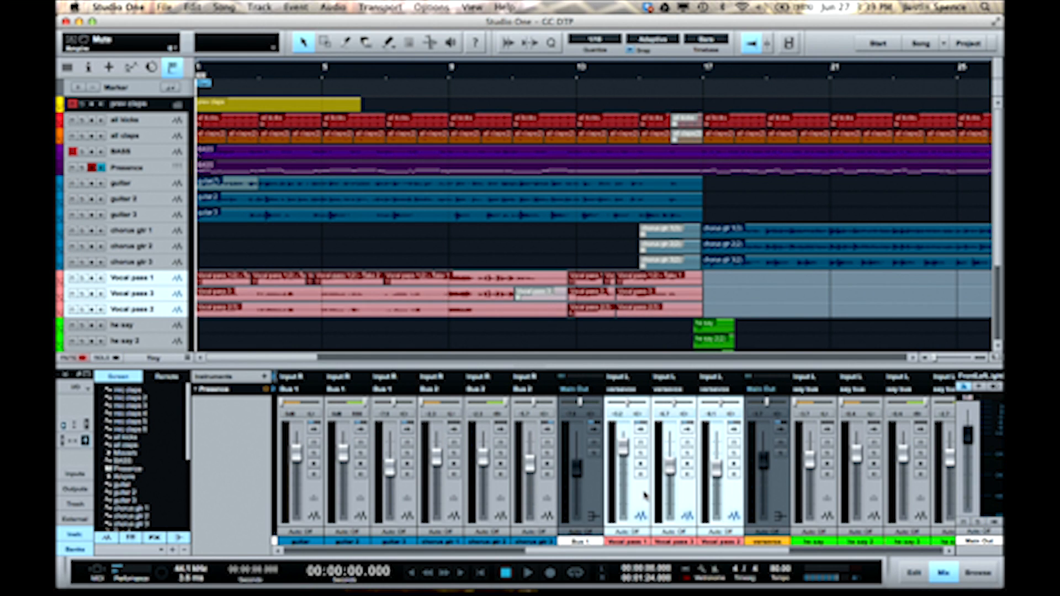
{"action": "left_click", "coordinate": [641, 453]}
{"action": "key", "text": "space"}
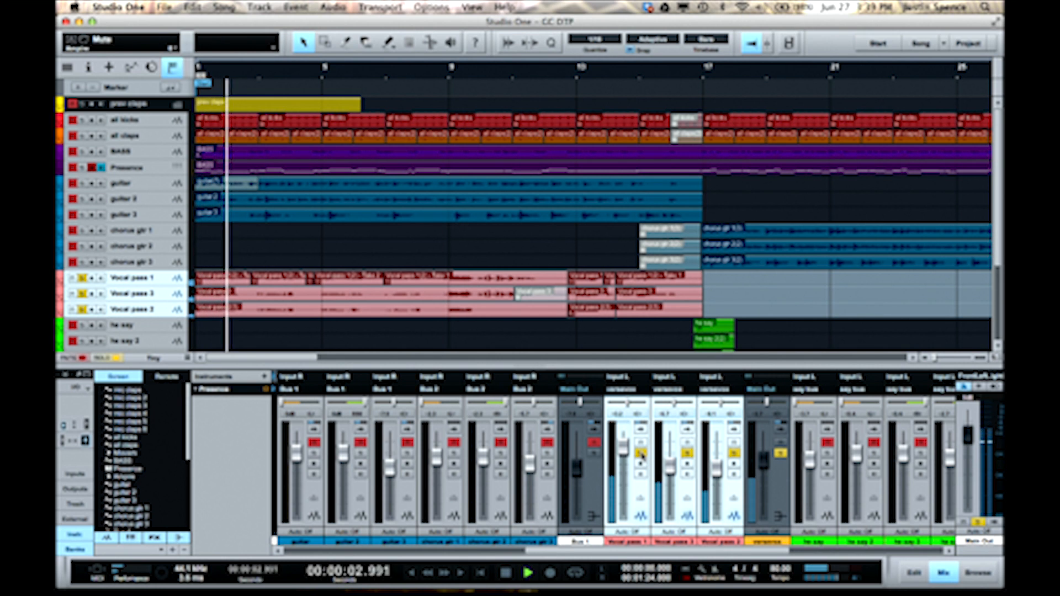
{"action": "key", "text": "space"}
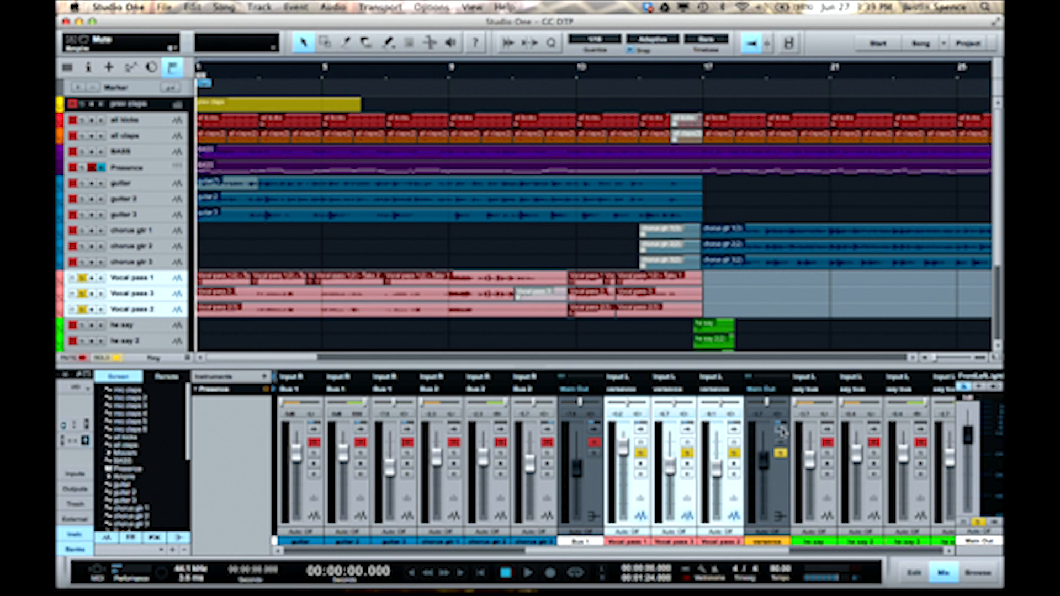
- Expand the verse vocal bus, review its Pro EQ, and collapse the channel again
{"action": "left_click", "coordinate": [780, 429]}
{"action": "left_click", "coordinate": [814, 402]}
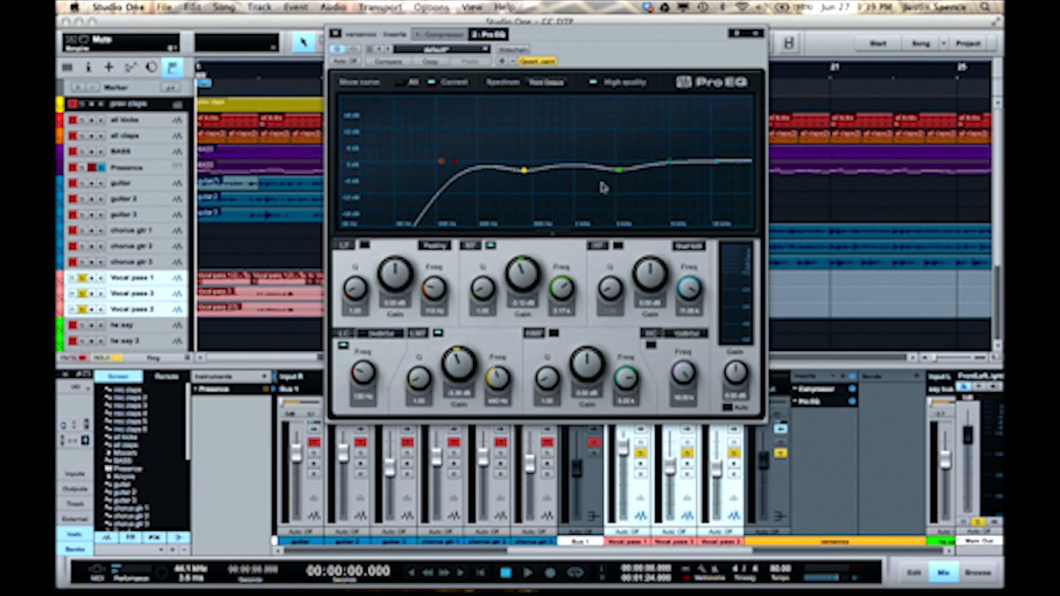
{"action": "left_click", "coordinate": [756, 34]}
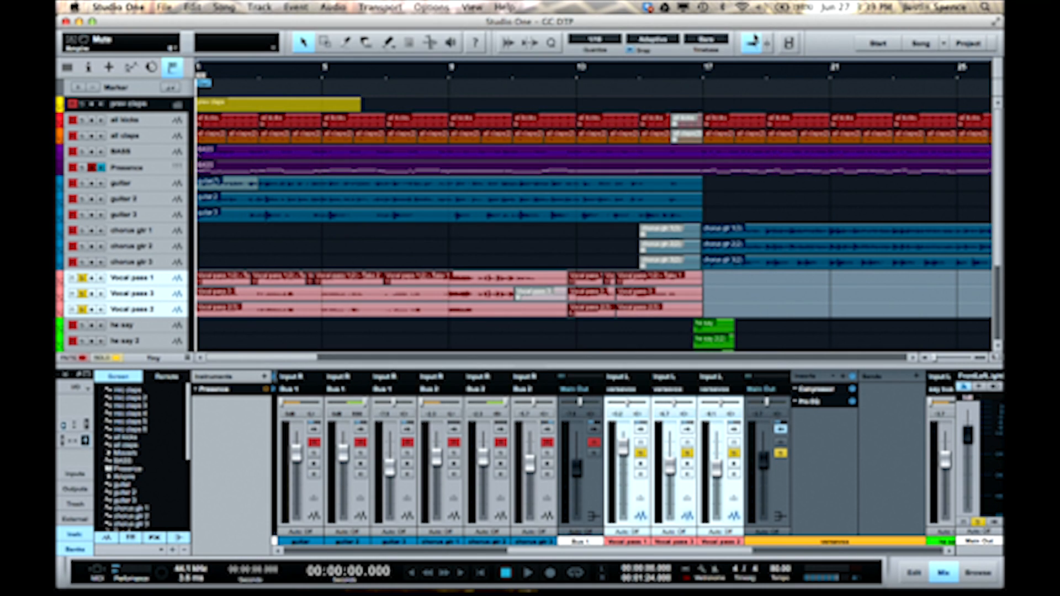
{"action": "left_click", "coordinate": [780, 430]}
- Find the PreSonus Mixverb among the effects and add it as a send on the verse vocal bus
{"action": "scroll", "coordinate": [783, 528], "scroll_direction": "right", "scroll_amount": 8}
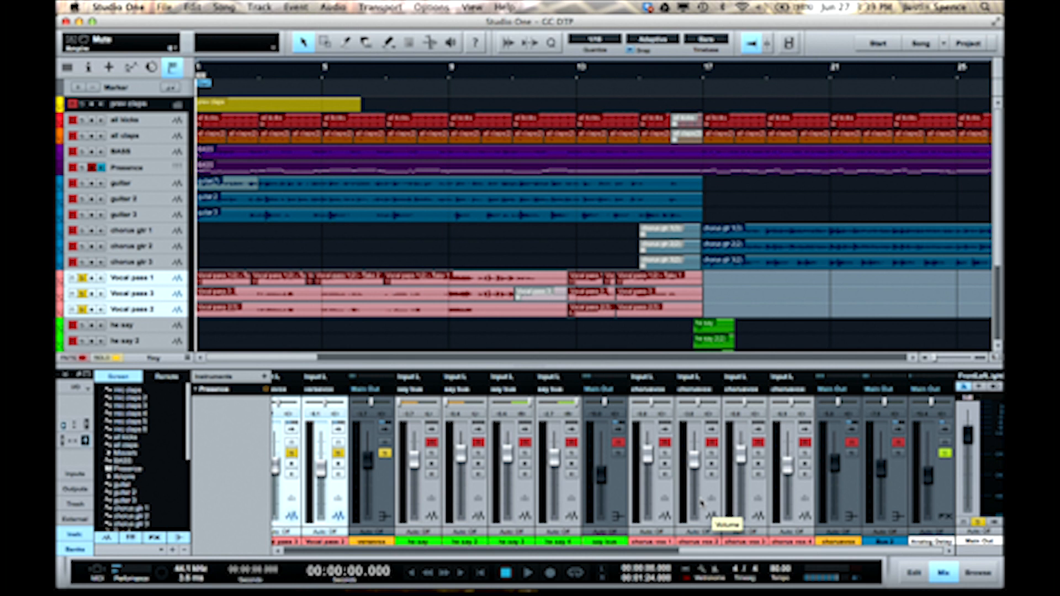
{"action": "left_click", "coordinate": [979, 573]}
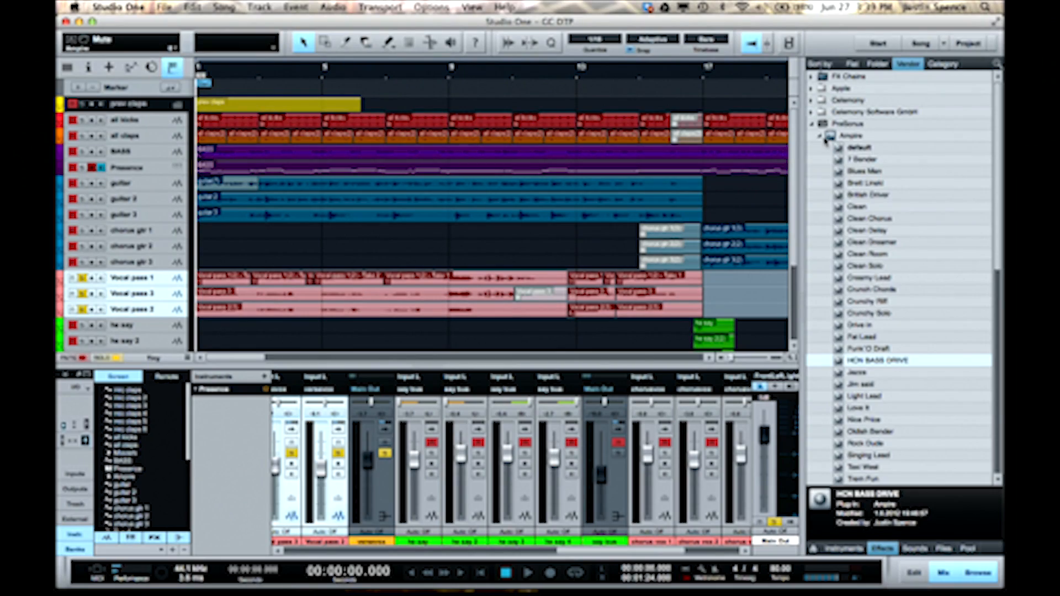
{"action": "left_click", "coordinate": [823, 137]}
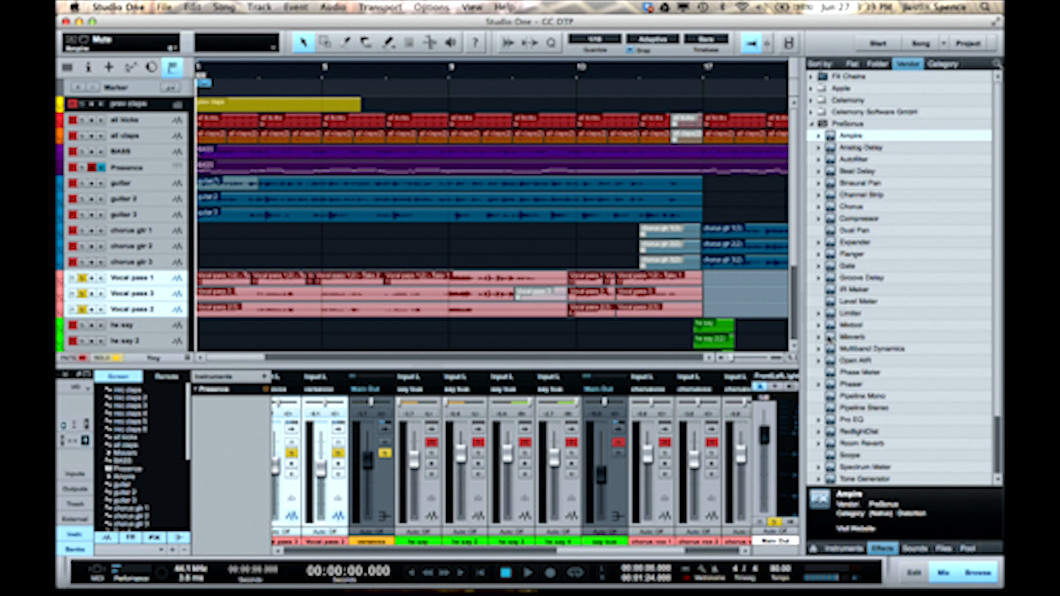
{"action": "left_click", "coordinate": [386, 429]}
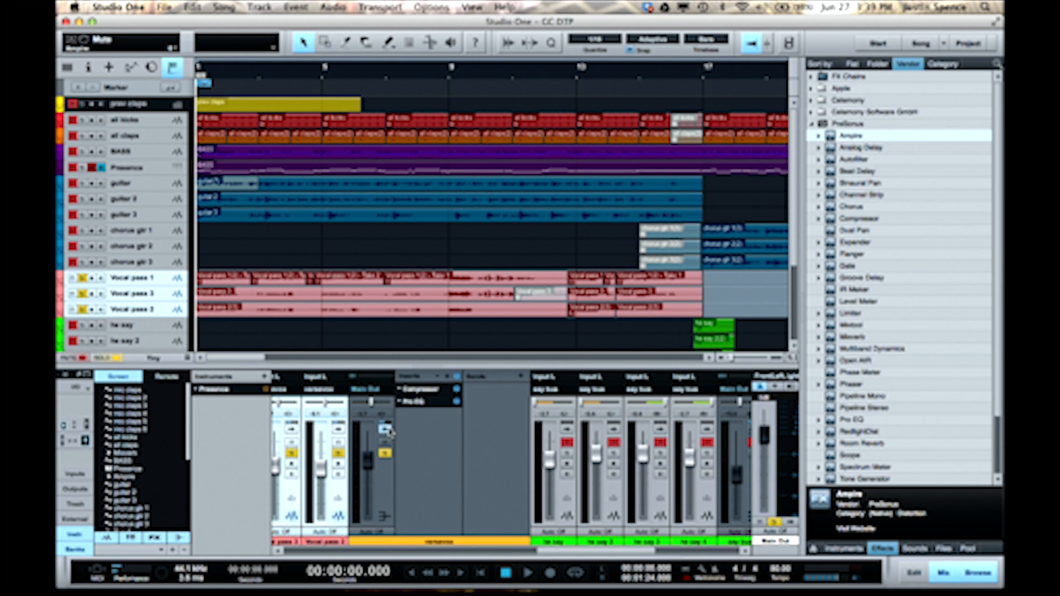
{"action": "left_click", "coordinate": [488, 424]}
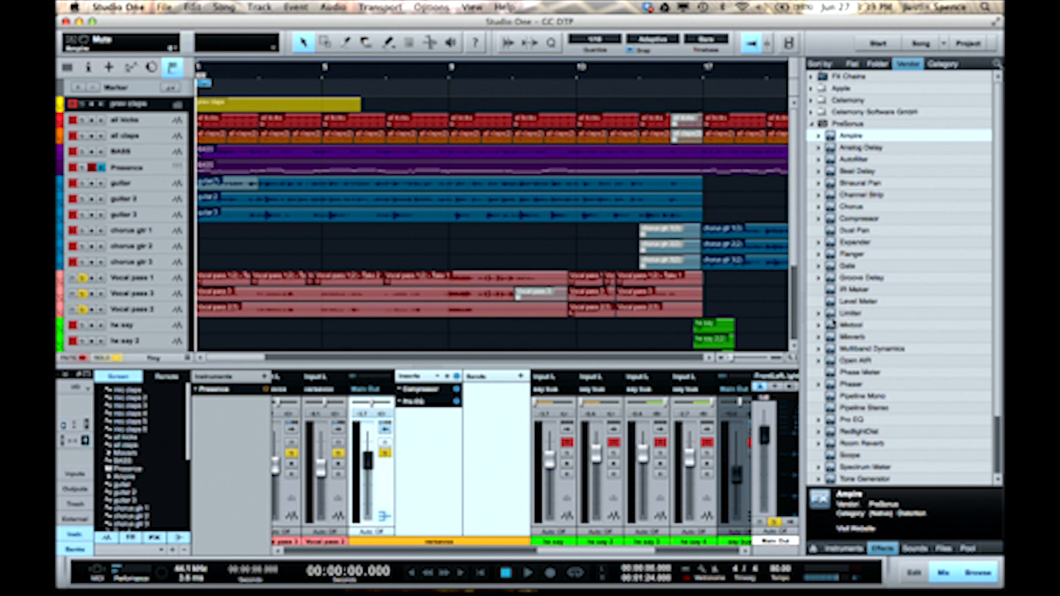
{"action": "left_click_drag", "start_coordinate": [831, 337], "coordinate": [503, 420]}
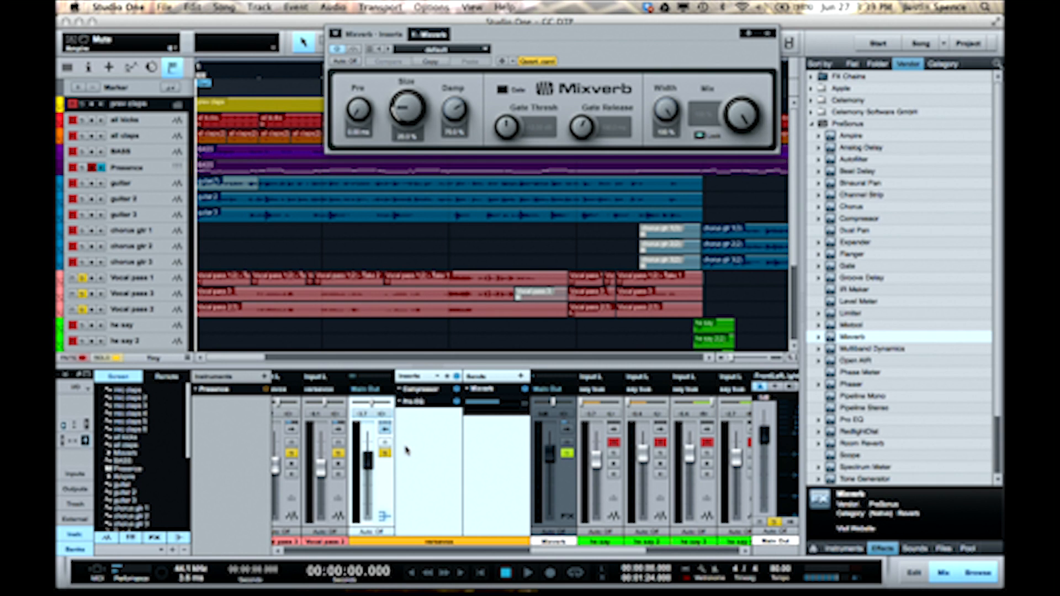
- Lower the Mixverb channel's volume slightly during playback and collapse the verse vocal bus
{"action": "key", "text": "space"}
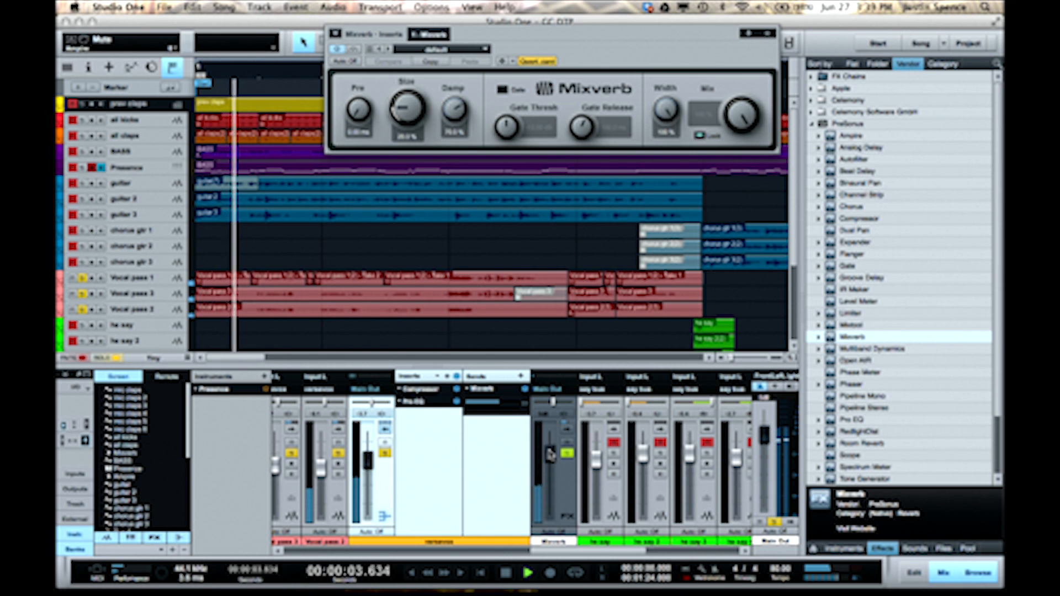
{"action": "left_click_drag", "start_coordinate": [551, 454], "coordinate": [552, 466]}
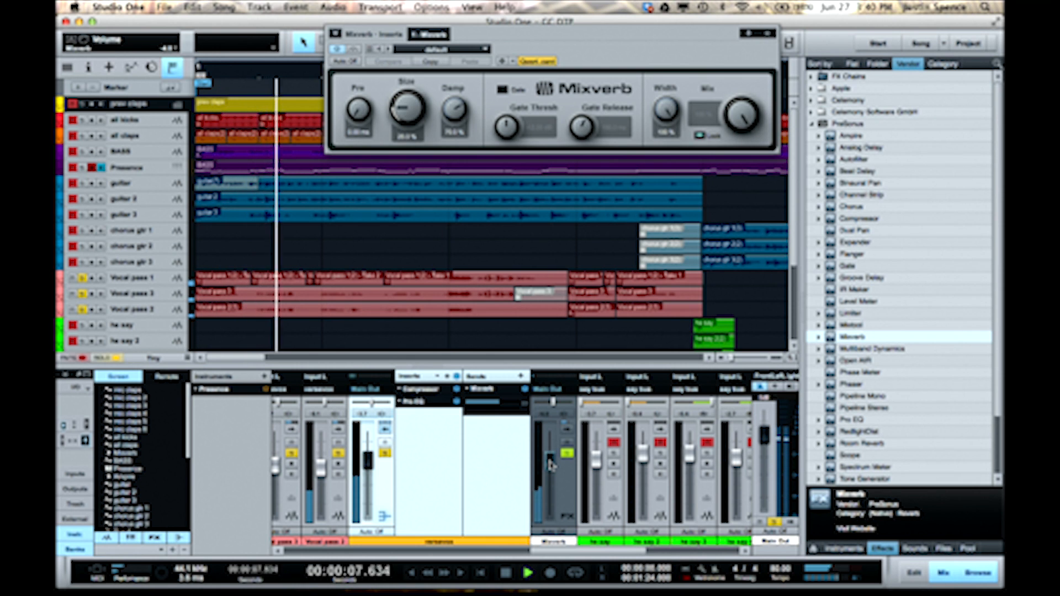
{"action": "key", "text": "space"}
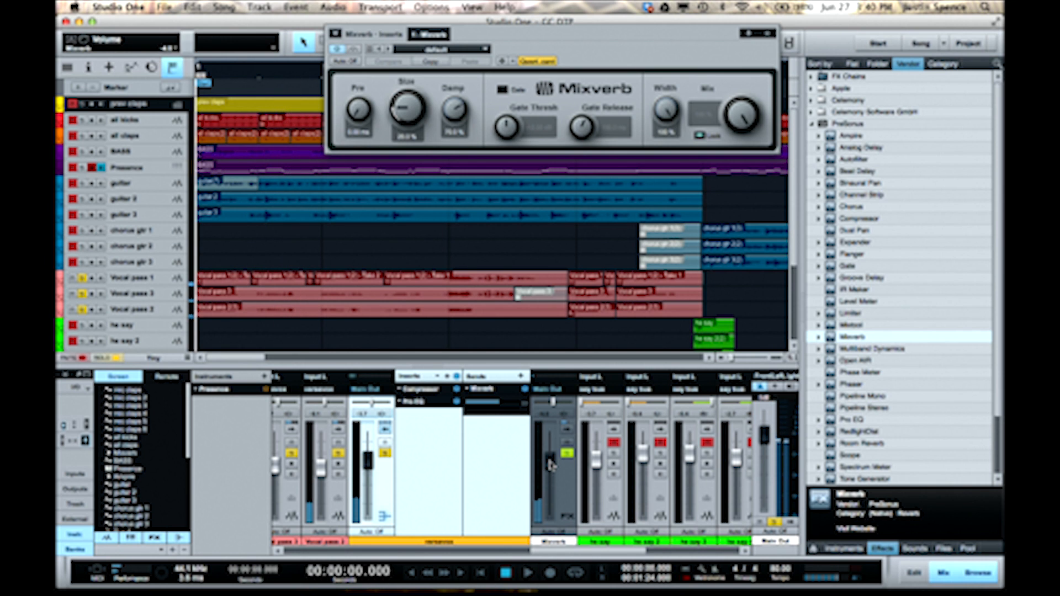
{"action": "left_click", "coordinate": [385, 429]}
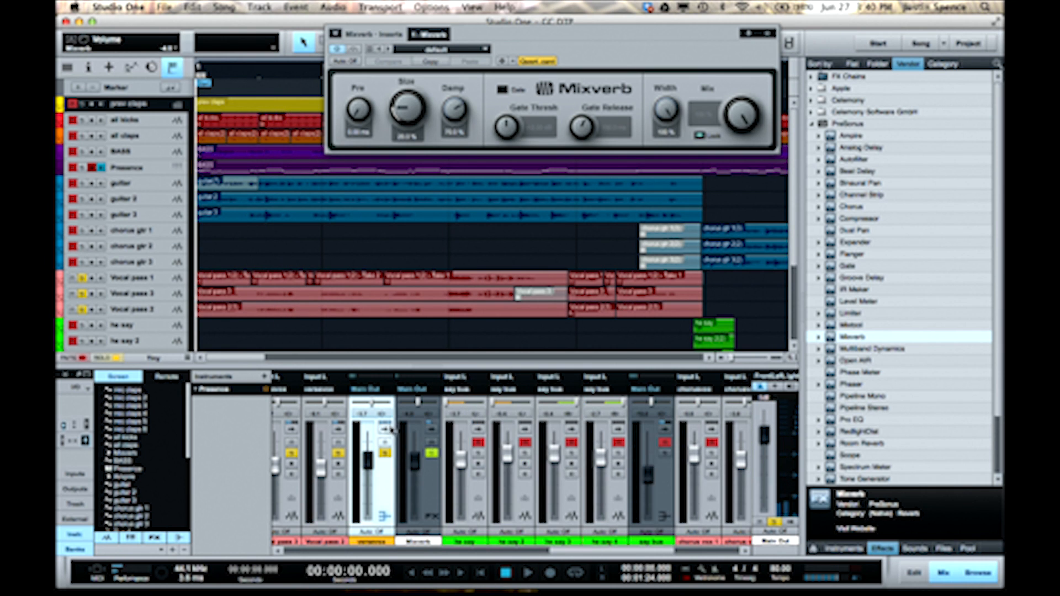
- Expand the say bus and add a Pro EQ insert after its RedlightDist
{"action": "scroll", "coordinate": [611, 511], "scroll_direction": "right", "scroll_amount": 5}
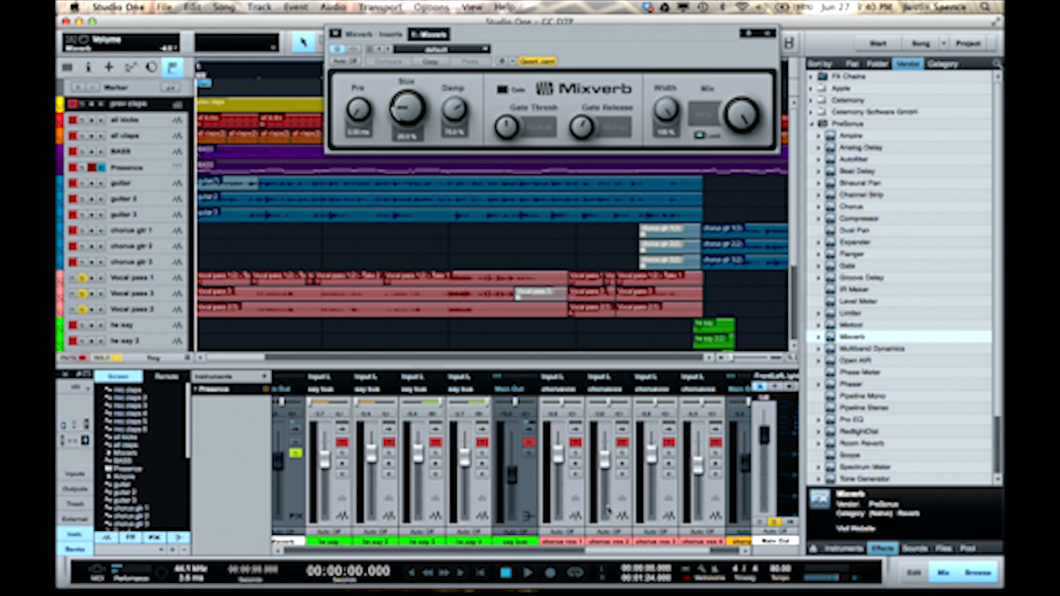
{"action": "left_click", "coordinate": [530, 429]}
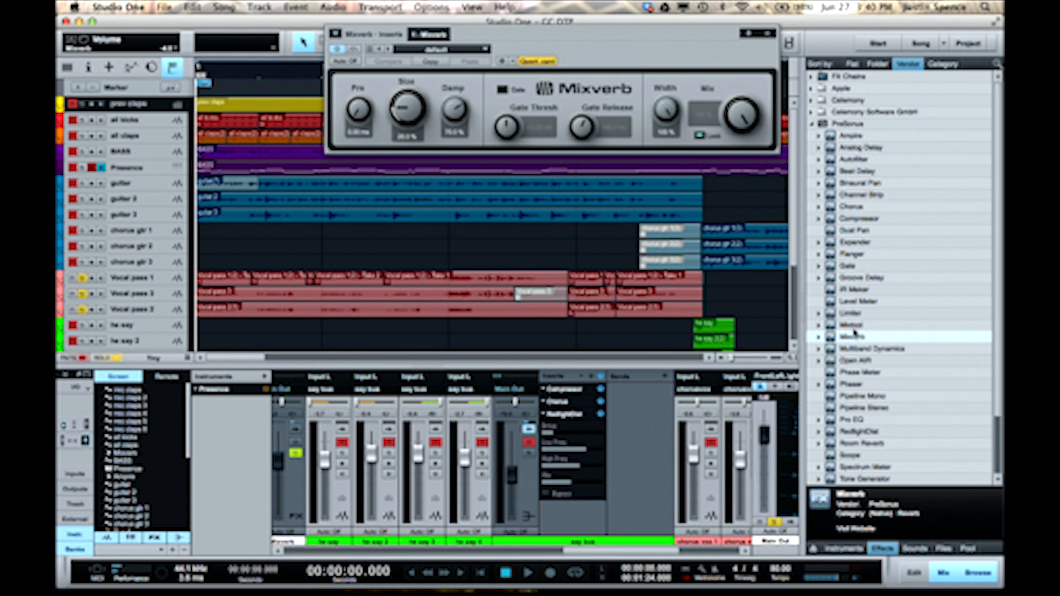
{"action": "left_click_drag", "start_coordinate": [833, 421], "coordinate": [590, 507]}
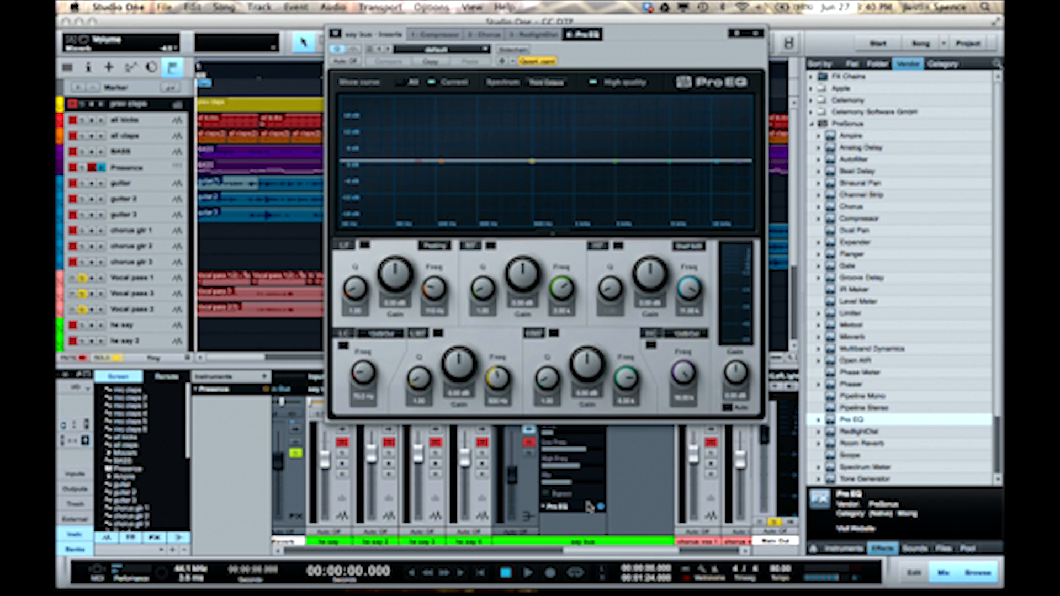
- Clear all solos and play the song from just before bar 17, keeping the Pro EQ window clear of that section
{"action": "scroll", "coordinate": [340, 473], "scroll_direction": "left", "scroll_amount": 3}
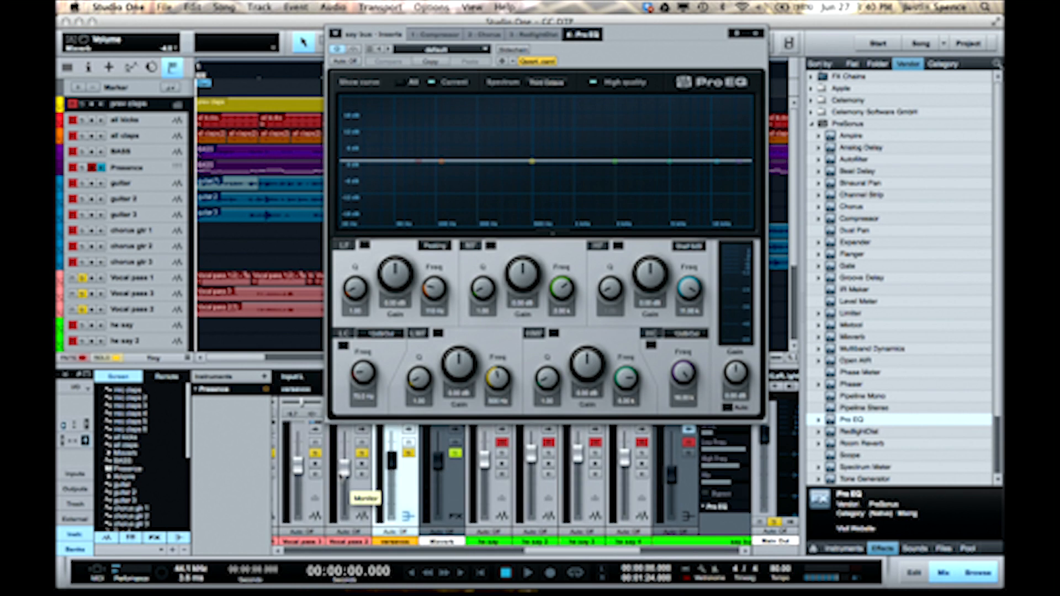
{"action": "left_click", "coordinate": [113, 358]}
{"action": "left_click_drag", "start_coordinate": [634, 42], "coordinate": [334, 63]}
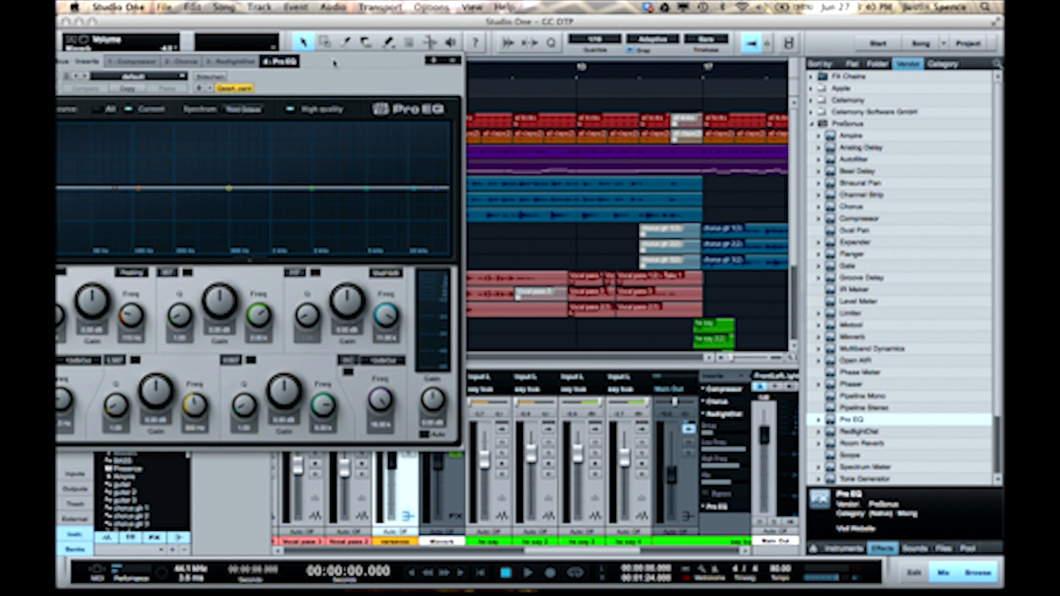
{"action": "left_click", "coordinate": [700, 76]}
{"action": "left_click", "coordinate": [698, 75]}
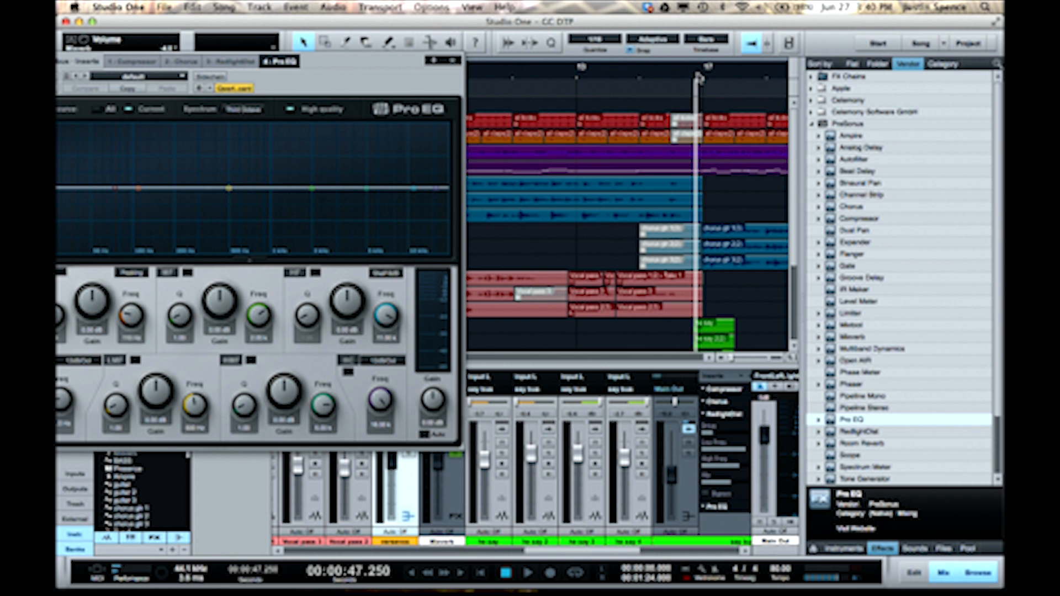
{"action": "key", "text": "space"}
{"action": "key", "text": "space"}
{"action": "key", "text": "space"}
{"action": "key", "text": "space"}
{"action": "key", "text": "space"}
{"action": "key", "text": "space"}
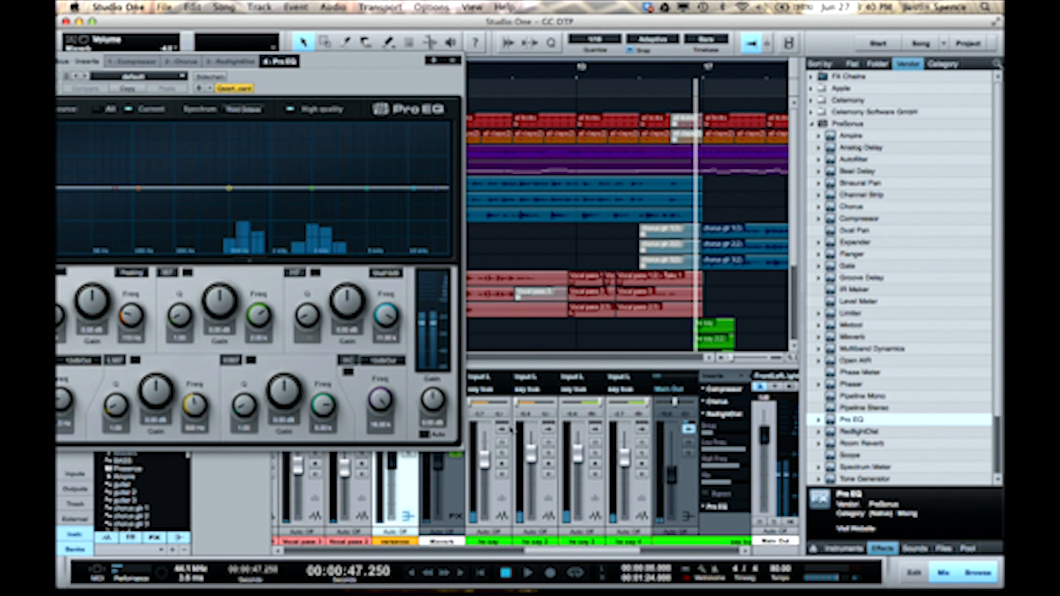
- Solo the he say channels and boost the say bus Pro EQ's mid-frequency band by about 1 dB, auditioning the section
{"action": "left_click", "coordinate": [501, 453]}
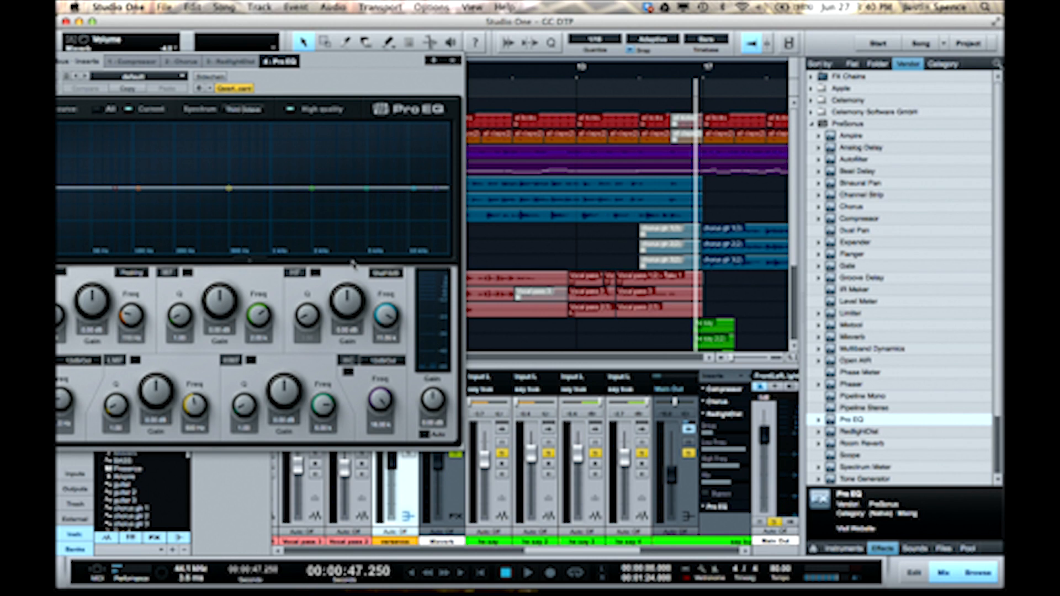
{"action": "left_click", "coordinate": [312, 190]}
{"action": "mouse_move", "coordinate": [313, 193]}
{"action": "left_mouse_down"}
{"action": "mouse_move", "coordinate": [331, 146]}
{"action": "mouse_move", "coordinate": [317, 212]}
{"action": "mouse_move", "coordinate": [369, 149]}
{"action": "mouse_move", "coordinate": [311, 188]}
{"action": "left_mouse_up"}
{"action": "key", "text": "space"}
{"action": "key", "text": "space"}
{"action": "key", "text": "space"}
{"action": "key", "text": "space"}
{"action": "key", "text": "space"}
{"action": "key", "text": "space"}
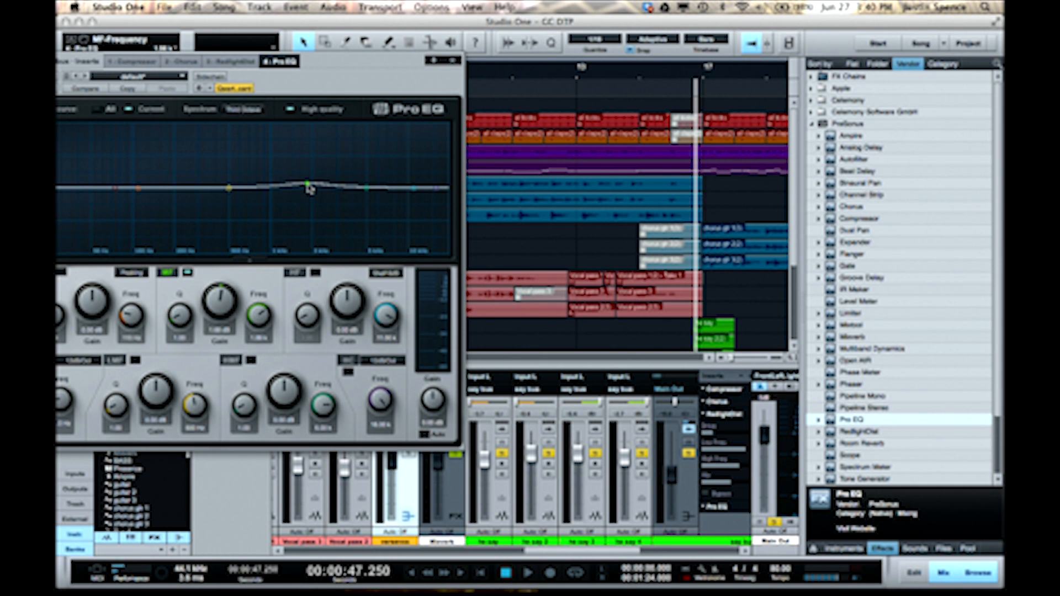
{"action": "left_click", "coordinate": [456, 59]}
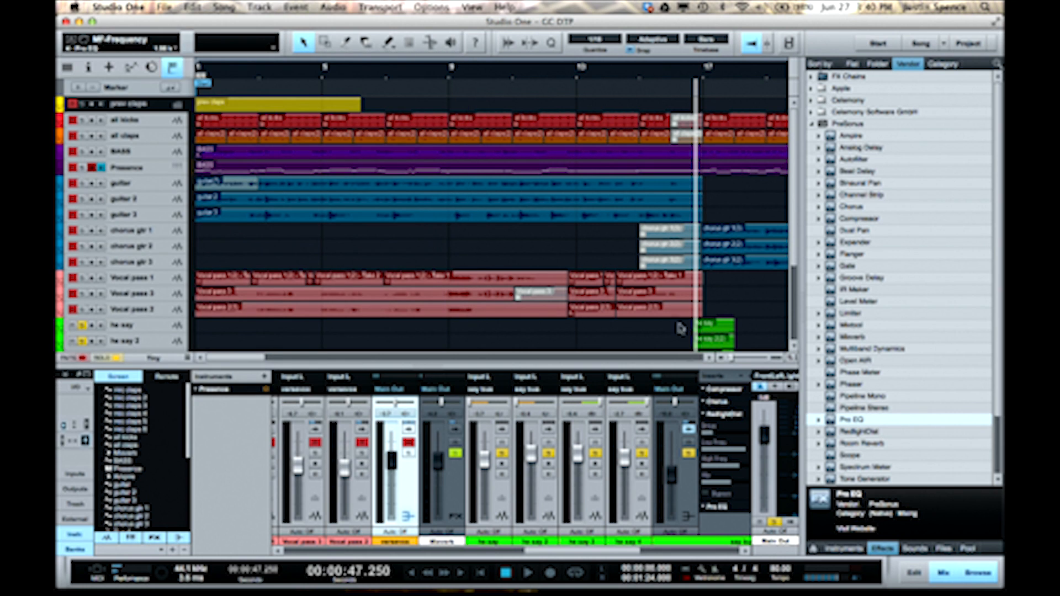
- Clear all solos and set the Main Out Limiter's input to about 4.1 dB while playing the mix from 7.5 seconds
{"action": "left_click", "coordinate": [721, 417]}
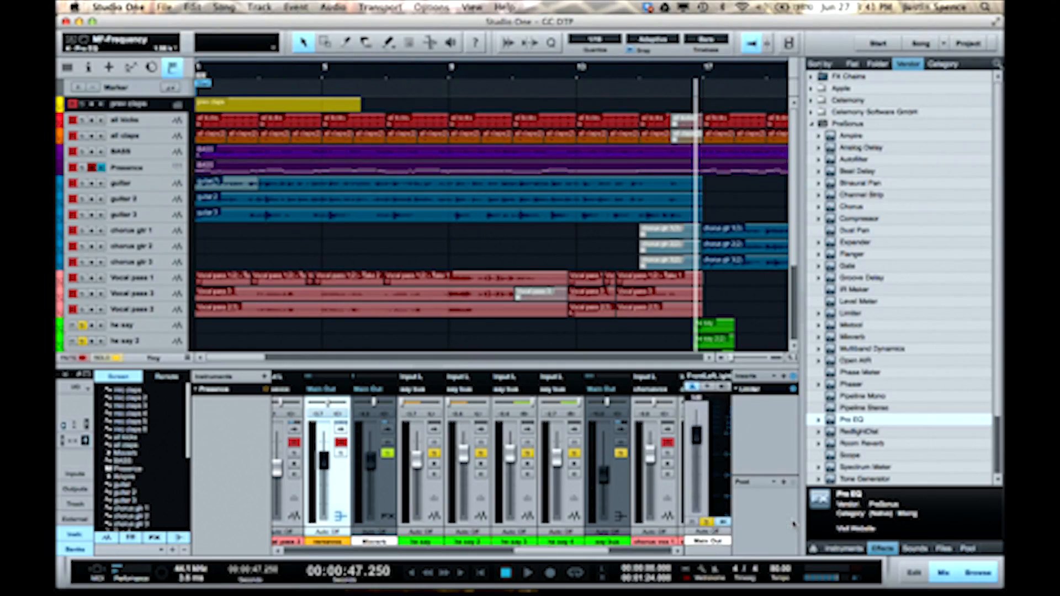
{"action": "left_click", "coordinate": [763, 391]}
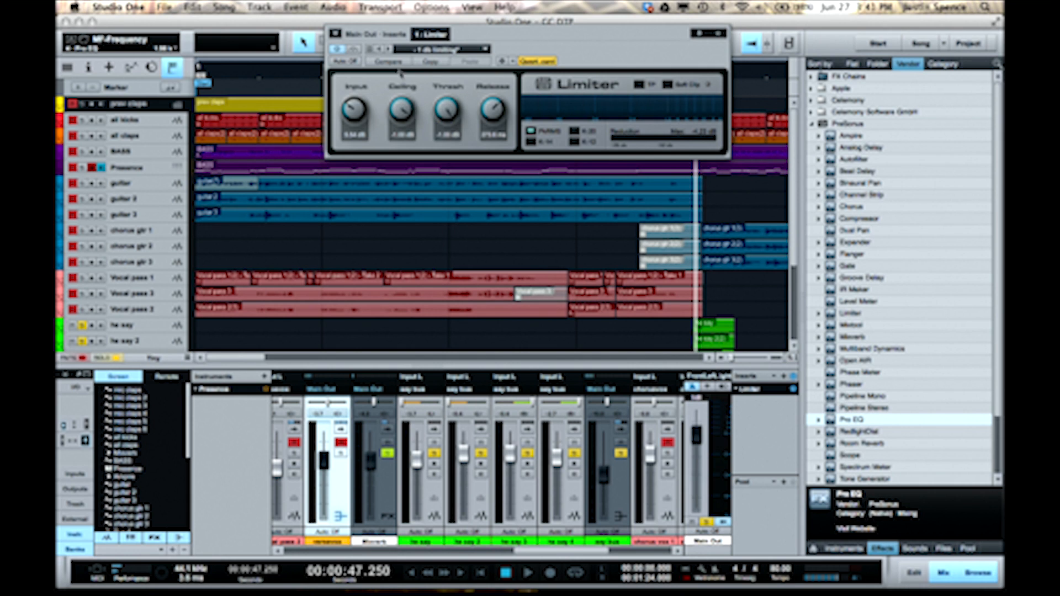
{"action": "left_click", "coordinate": [274, 77]}
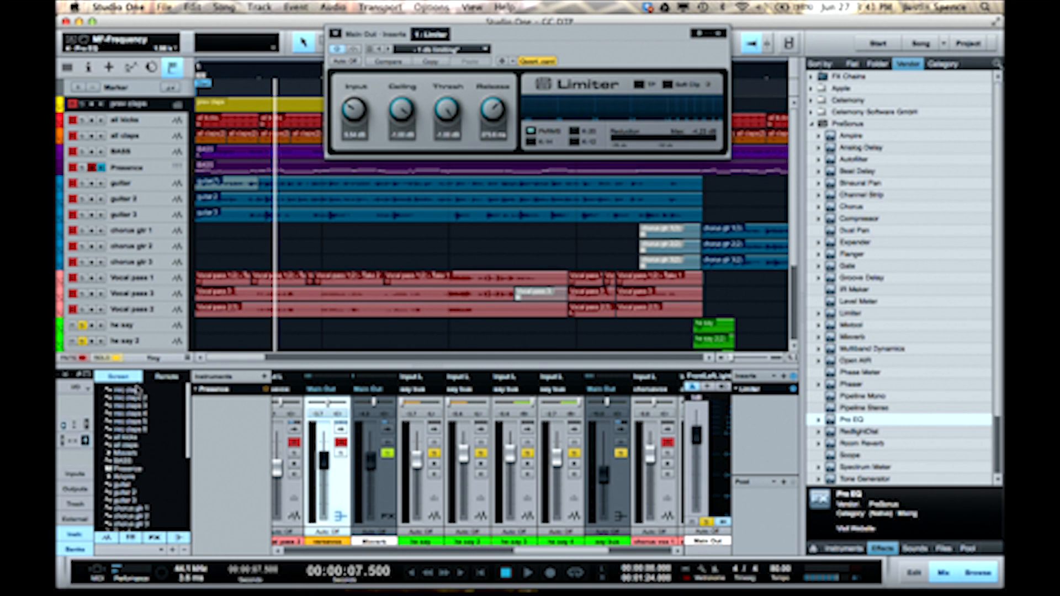
{"action": "left_click", "coordinate": [113, 359]}
{"action": "key", "text": "space"}
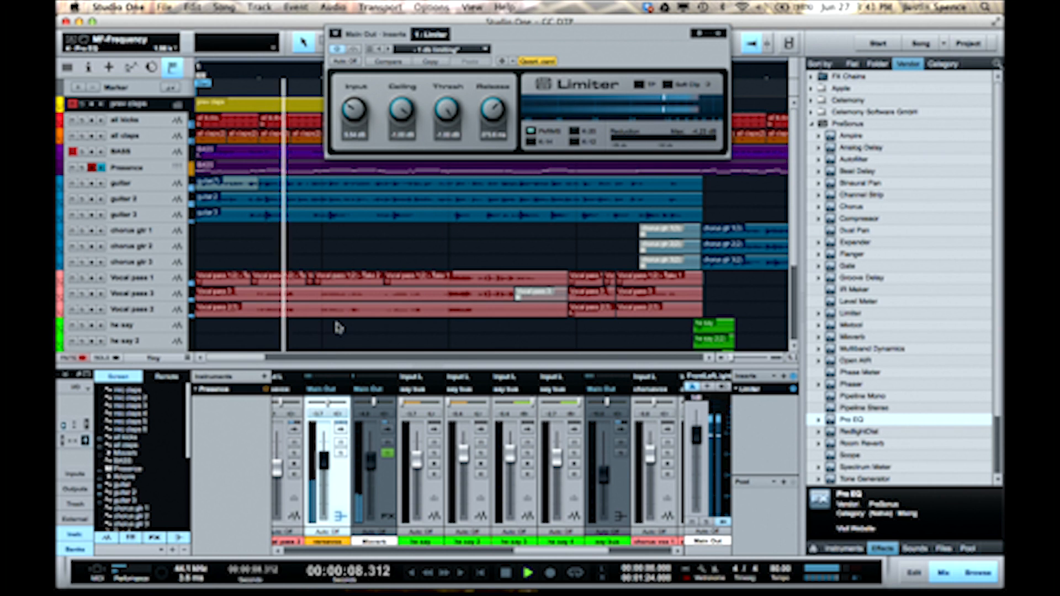
{"action": "mouse_move", "coordinate": [354, 110]}
{"action": "left_mouse_down"}
{"action": "mouse_move", "coordinate": [351, 135]}
{"action": "mouse_move", "coordinate": [349, 79]}
{"action": "mouse_move", "coordinate": [350, 134]}
{"action": "mouse_move", "coordinate": [349, 82]}
{"action": "mouse_move", "coordinate": [350, 116]}
{"action": "left_mouse_up"}
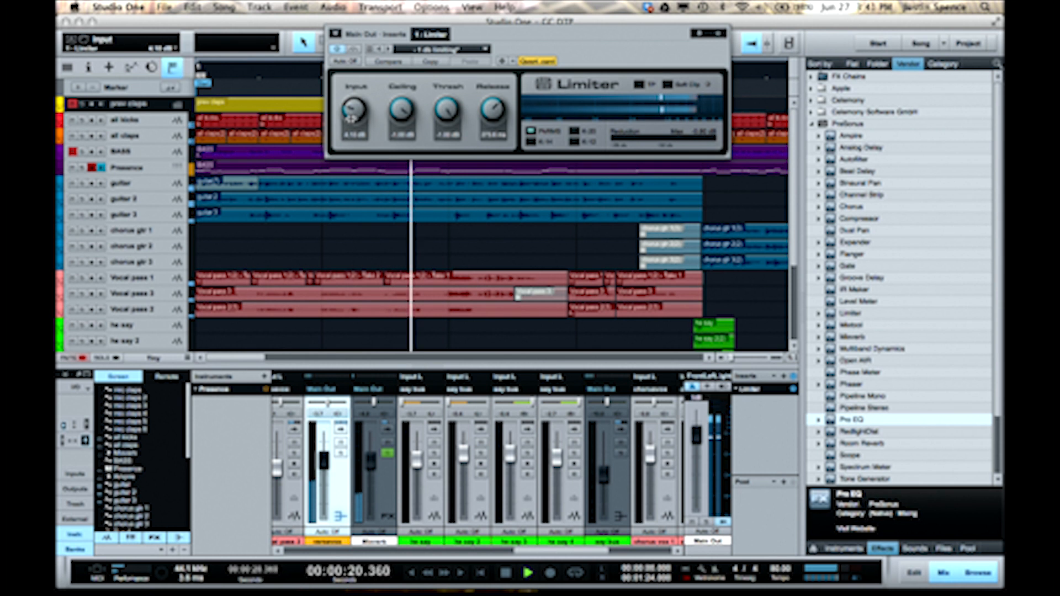
{"action": "key", "text": "space"}
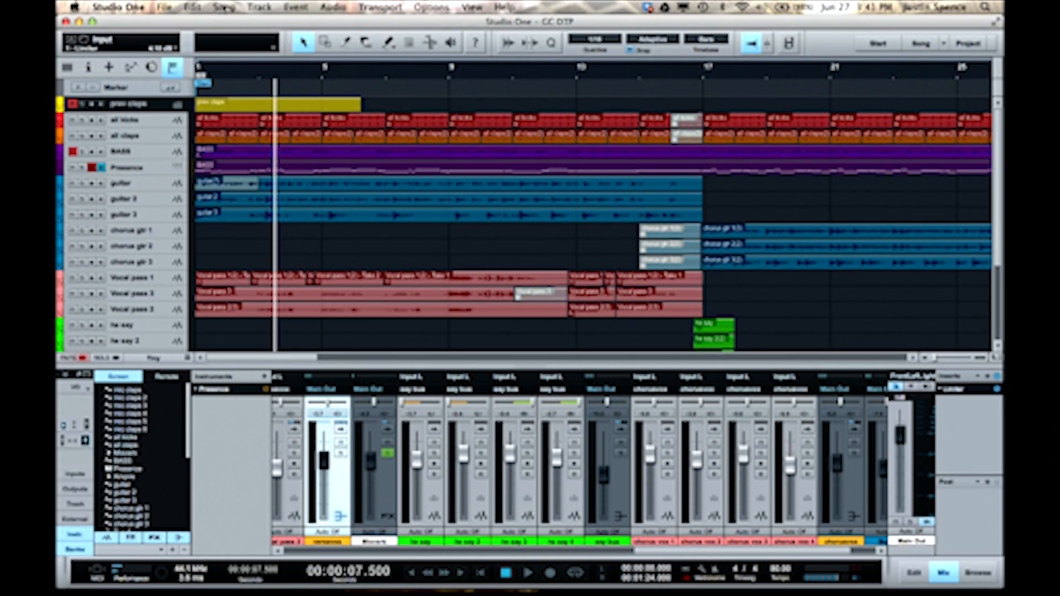
- Review the Export Mixdown options for location, file name, publishing, format and export range, and close them without exporting
{"action": "left_click", "coordinate": [224, 6]}
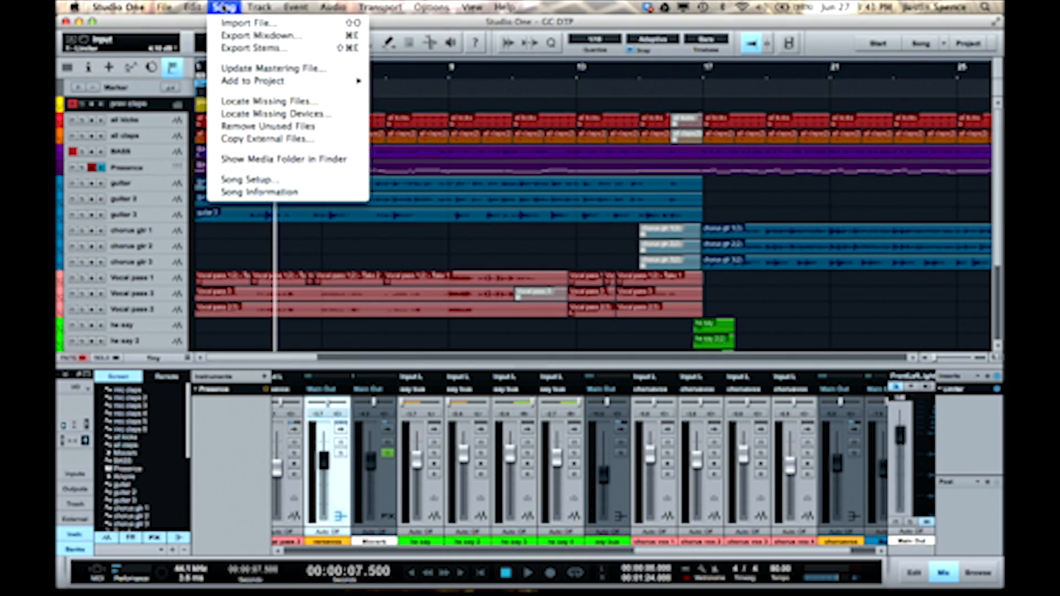
{"action": "left_click", "coordinate": [256, 36]}
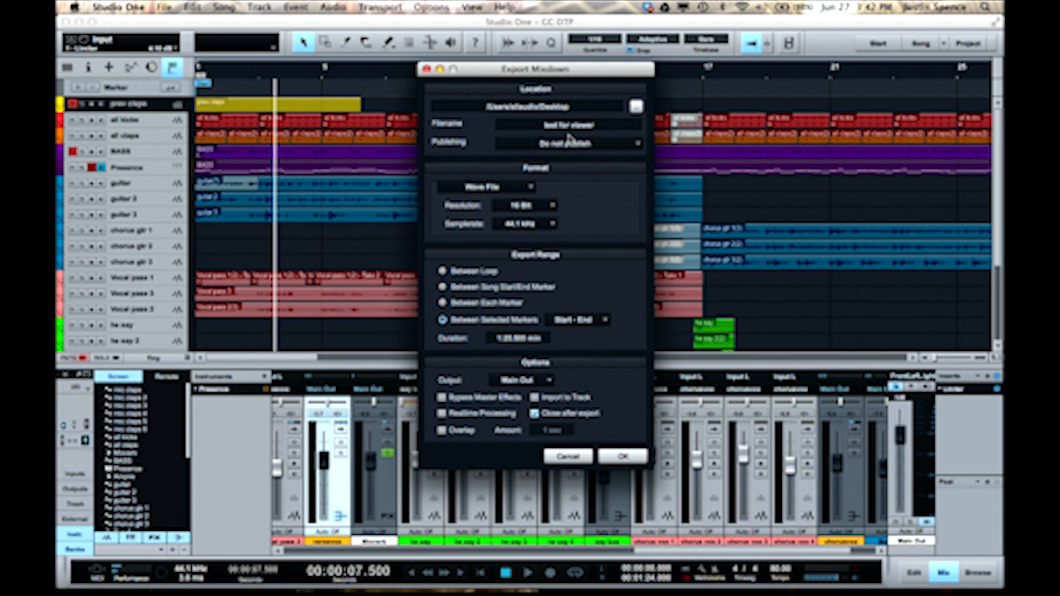
{"action": "left_click", "coordinate": [568, 456]}
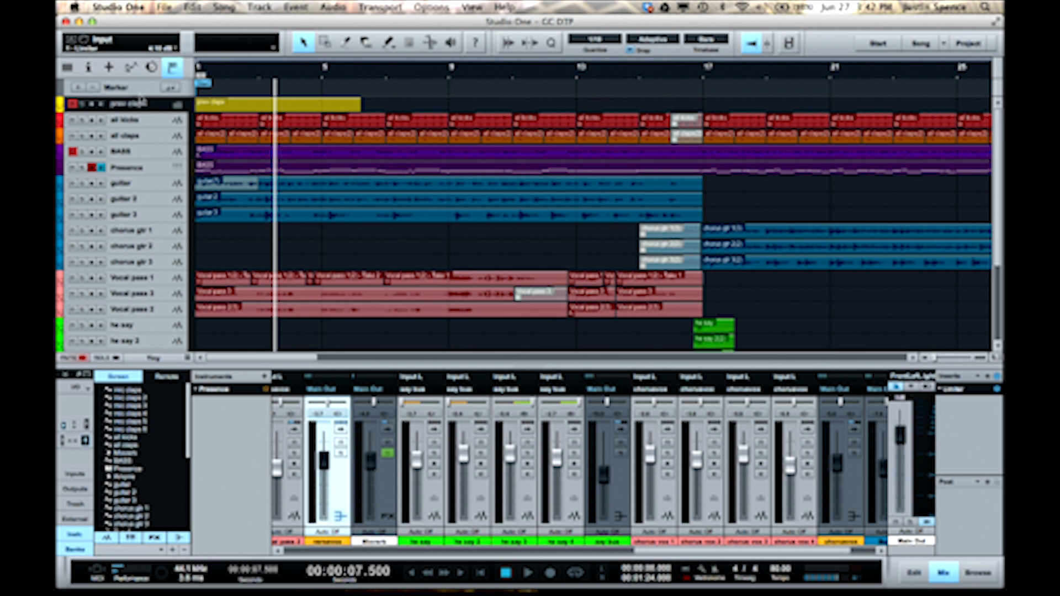
- Open the Nimbit Client and select the existing product Down the Pass to show its tracks
{"action": "left_click", "coordinate": [105, 7]}
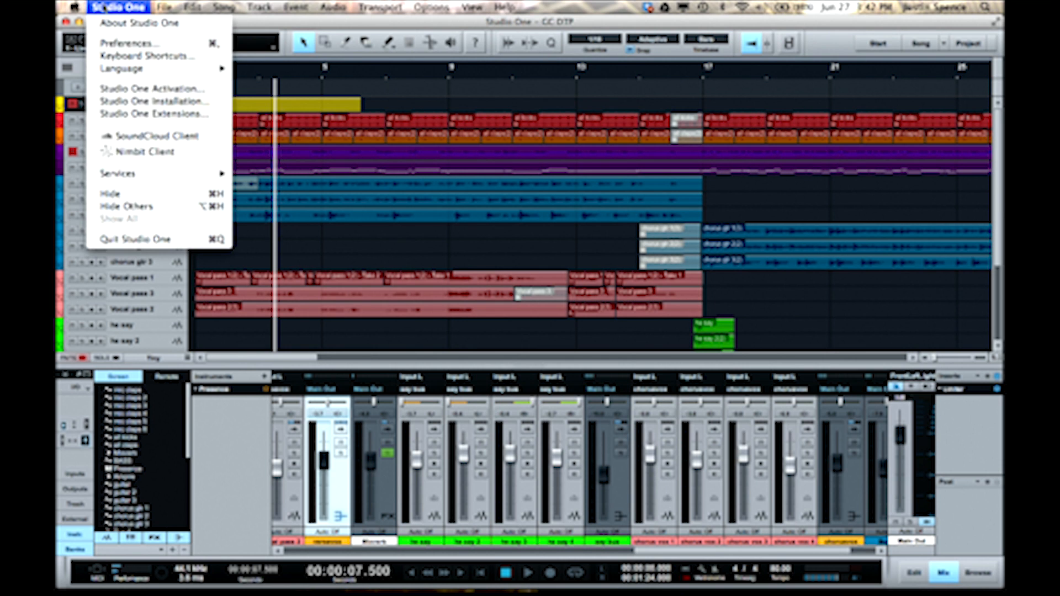
{"action": "left_click", "coordinate": [147, 156]}
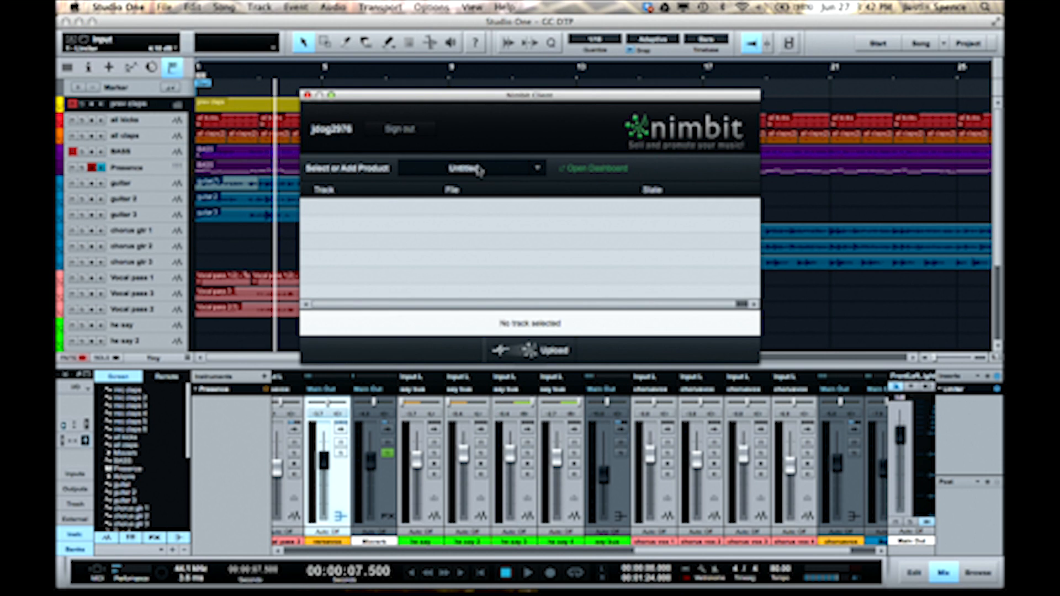
{"action": "left_click", "coordinate": [538, 168]}
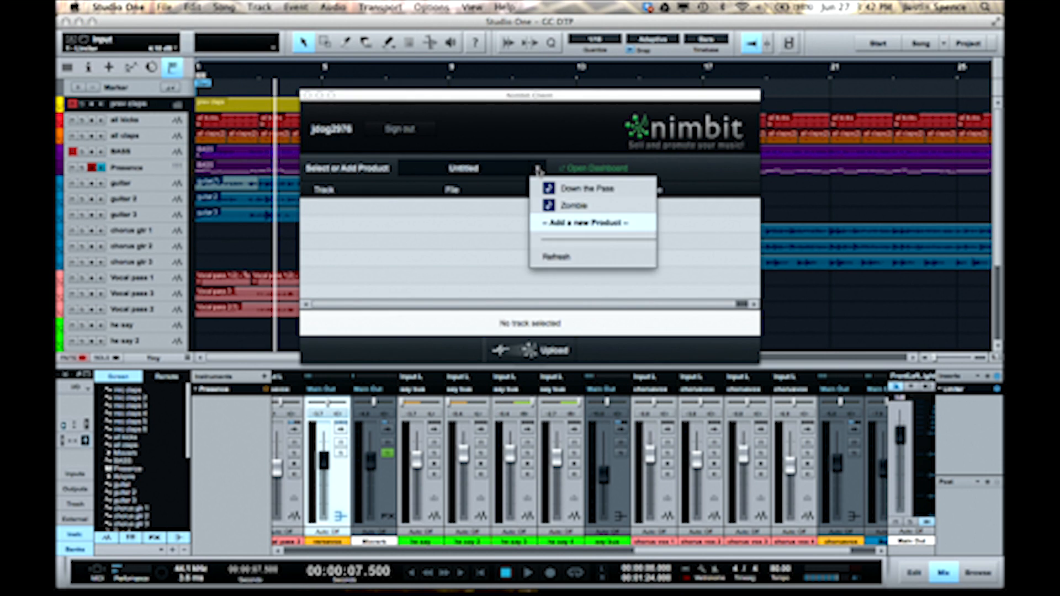
{"action": "left_click", "coordinate": [567, 190]}
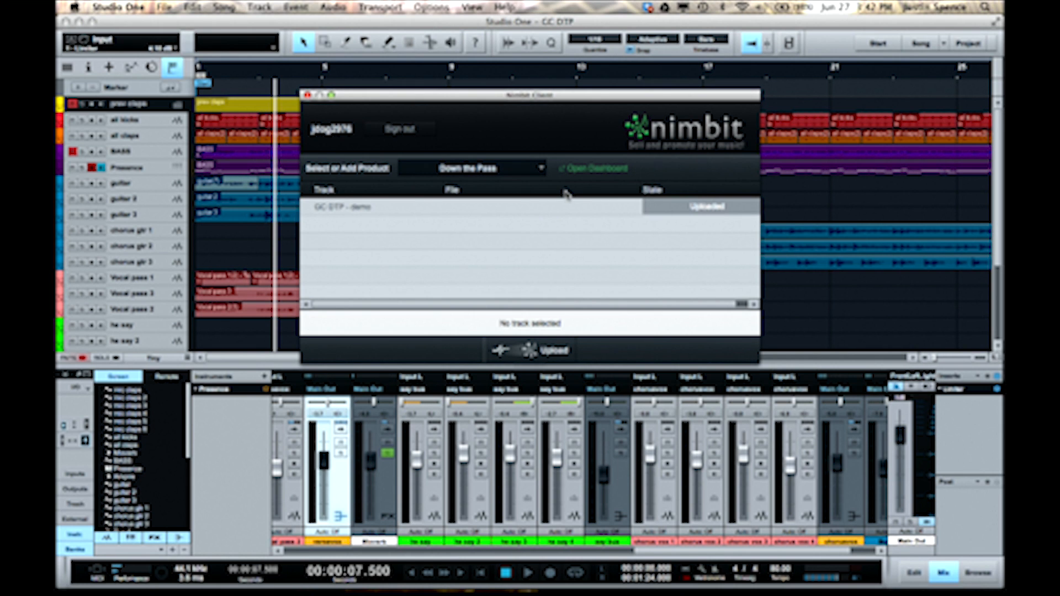